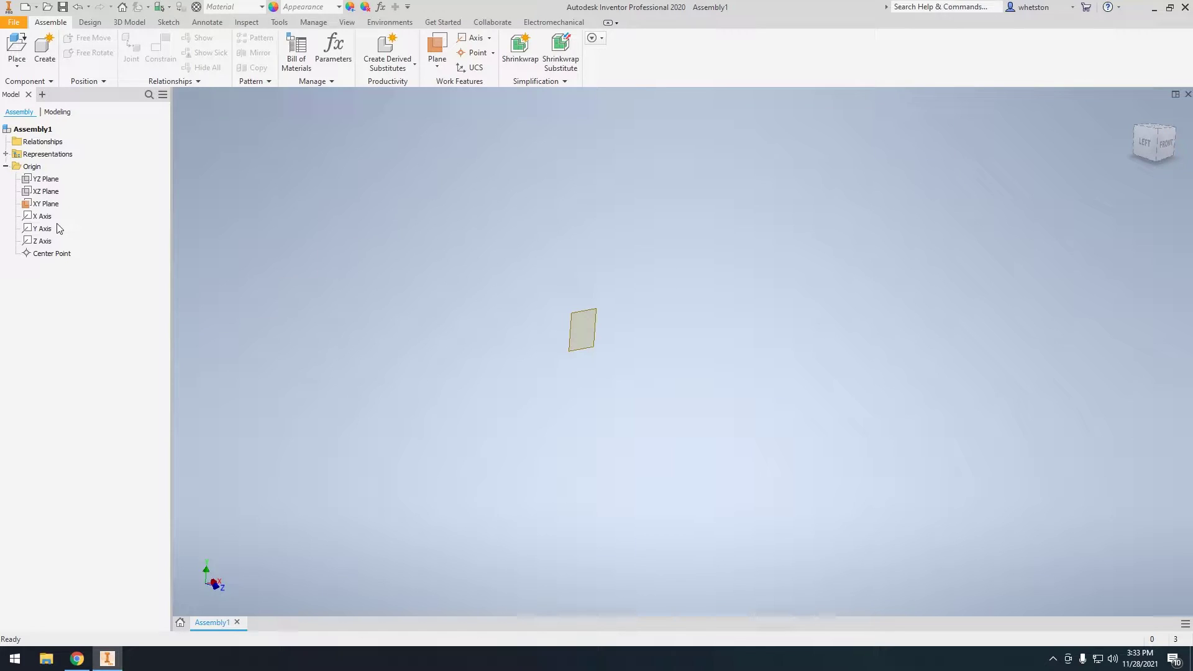
Make the assembly's XY origin plane visible and place one 3175T62 wire rope pulley in the assembly.
{"action": "right_click", "coordinate": [38, 204]}
{"action": "left_click", "coordinate": [17, 320]}
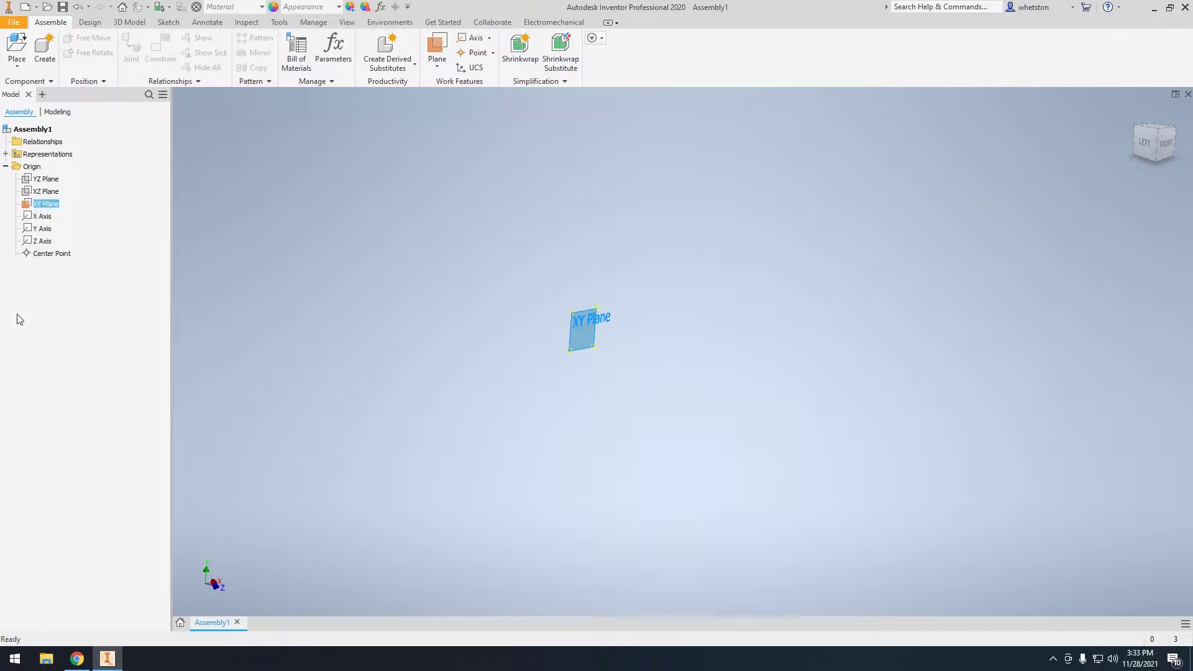
{"action": "left_click", "coordinate": [17, 47]}
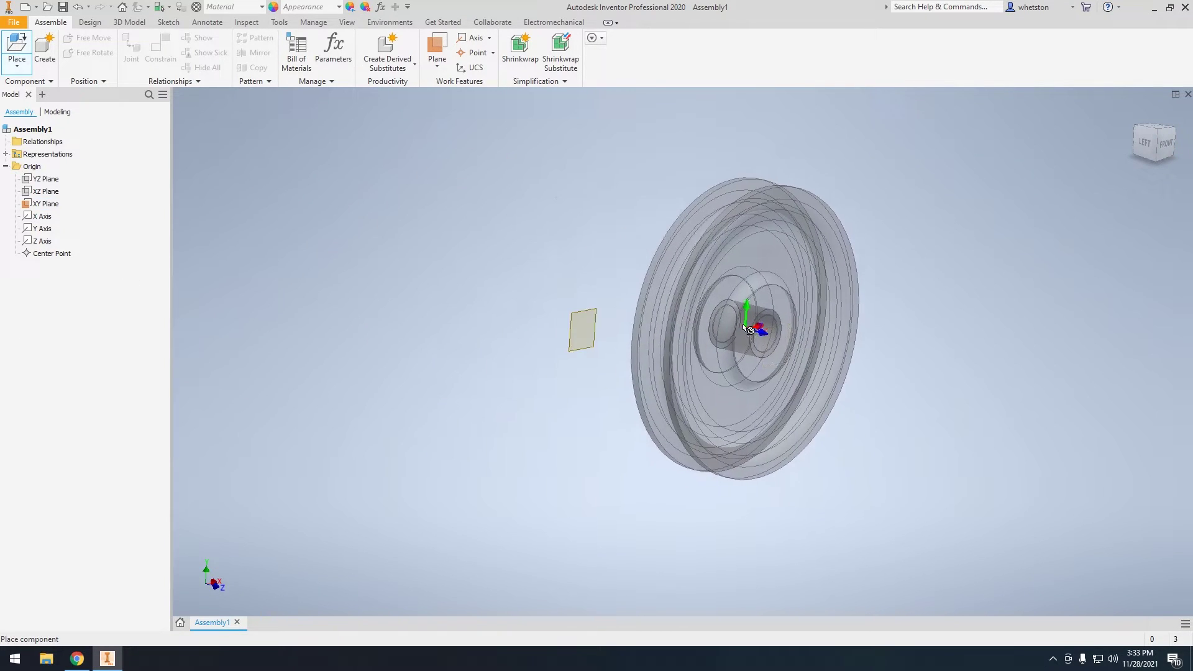
{"action": "left_click", "coordinate": [672, 262]}
{"action": "right_click", "coordinate": [431, 232]}
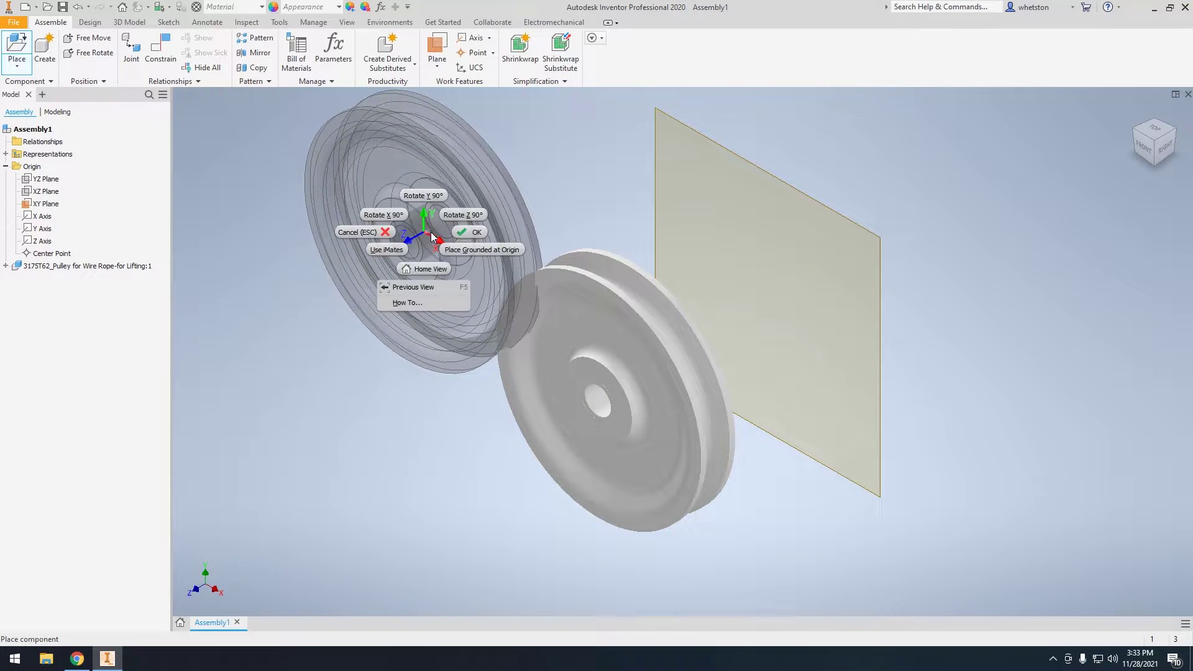
{"action": "left_click", "coordinate": [471, 236]}
Mate the pulley's XY plane to the assembly's XY origin plane.
{"action": "middle_click_drag", "start_coordinate": [740, 370], "coordinate": [573, 352], "text": "shift"}
{"action": "left_click_drag", "start_coordinate": [483, 344], "coordinate": [496, 323]}
{"action": "middle_click_drag", "start_coordinate": [496, 322], "coordinate": [528, 335], "text": "shift"}
{"action": "left_click", "coordinate": [6, 266]}
{"action": "left_click", "coordinate": [15, 291]}
{"action": "left_click", "coordinate": [160, 48]}
{"action": "left_click", "coordinate": [55, 328]}
{"action": "left_click", "coordinate": [46, 204]}
{"action": "left_click", "coordinate": [938, 360]}
Test the pulley's remaining movement and inspect its alignment with the XY plane from the side.
{"action": "left_click_drag", "start_coordinate": [481, 315], "coordinate": [870, 311]}
{"action": "left_click", "coordinate": [1158, 141]}
{"action": "mouse_move", "coordinate": [687, 336]}
{"action": "left_mouse_down"}
{"action": "mouse_move", "coordinate": [692, 282]}
{"action": "mouse_move", "coordinate": [689, 345]}
{"action": "left_mouse_up"}
{"action": "middle_click_drag", "start_coordinate": [559, 348], "coordinate": [870, 348], "text": "shift"}
{"action": "left_click", "coordinate": [1153, 143]}
{"action": "left_click", "coordinate": [663, 348]}
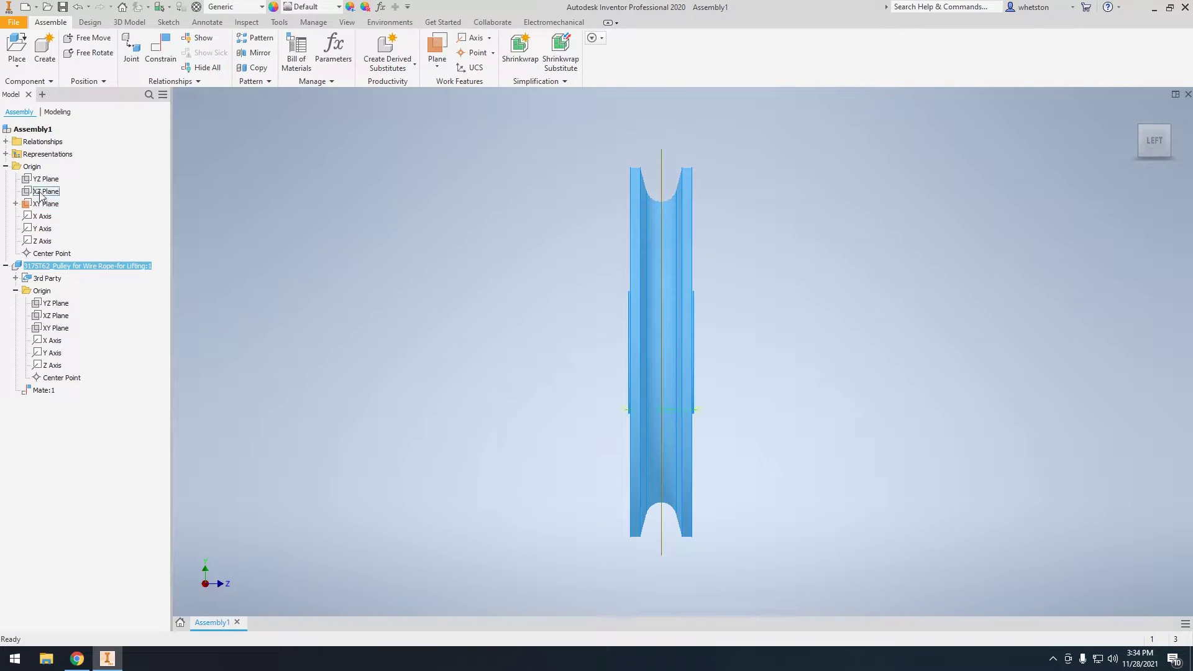
{"action": "middle_click_drag", "start_coordinate": [703, 431], "coordinate": [584, 429], "text": "shift"}
{"action": "scroll", "coordinate": [777, 416], "scroll_direction": "up", "scroll_amount": 5}
{"action": "left_click_drag", "start_coordinate": [746, 392], "coordinate": [645, 298]}
Mate the pulley's XZ plane to the assembly's XZ plane with a 10 in offset.
{"action": "left_click", "coordinate": [160, 48]}
{"action": "left_click", "coordinate": [55, 316]}
{"action": "left_click", "coordinate": [46, 192]}
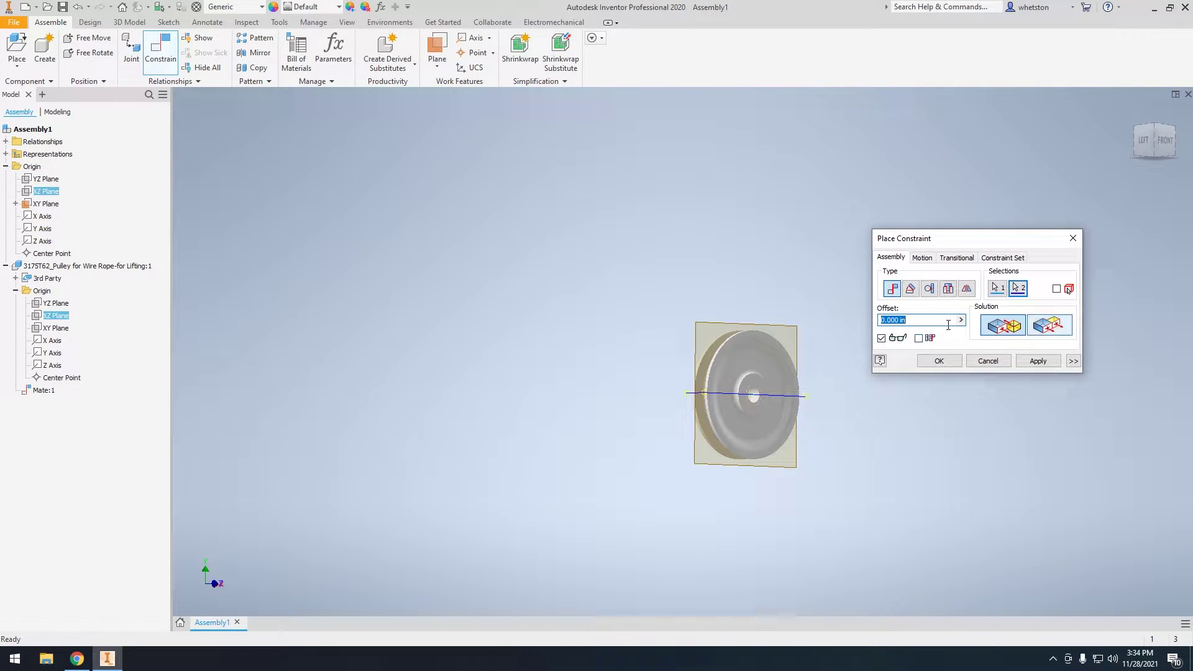
{"action": "type", "text": "10"}
{"action": "left_click", "coordinate": [1038, 361]}
{"action": "key", "text": "Escape"}
Set the offset of the pulley's XZ plane mate to 20 in.
{"action": "double_click", "coordinate": [61, 402]}
{"action": "type", "text": "20"}
{"action": "key", "text": "Return"}
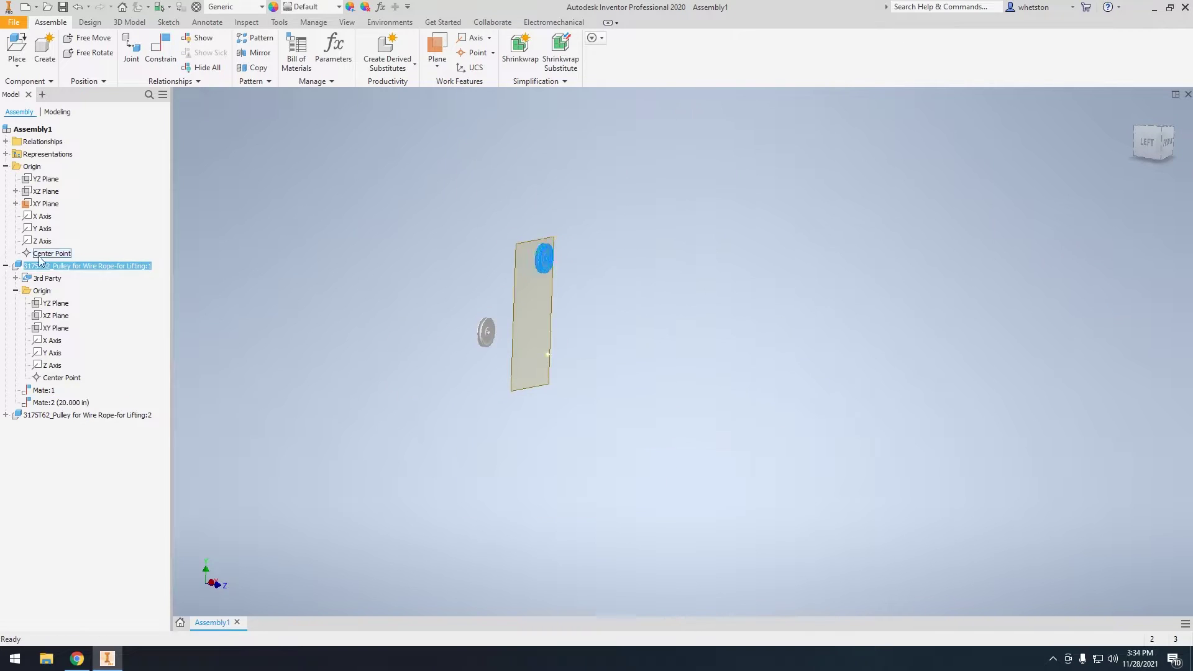
Constrain the first pulley's YZ plane flush with the assembly's YZ plane.
{"action": "key", "text": "c"}
{"action": "left_click", "coordinate": [56, 302]}
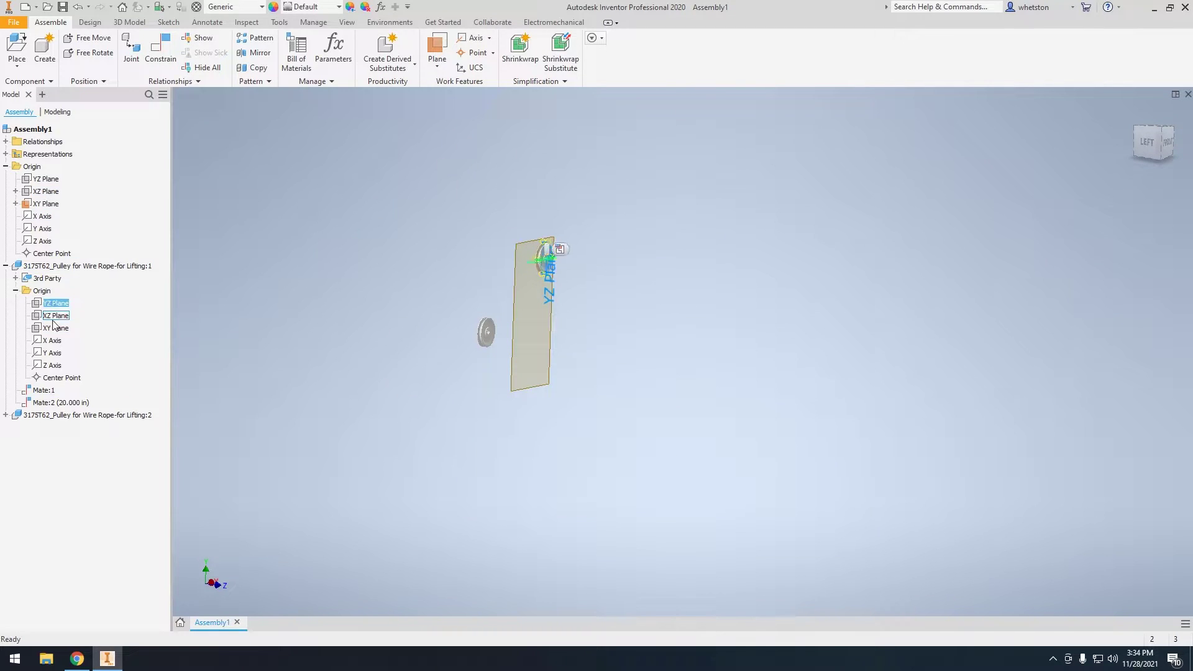
{"action": "left_click", "coordinate": [74, 205]}
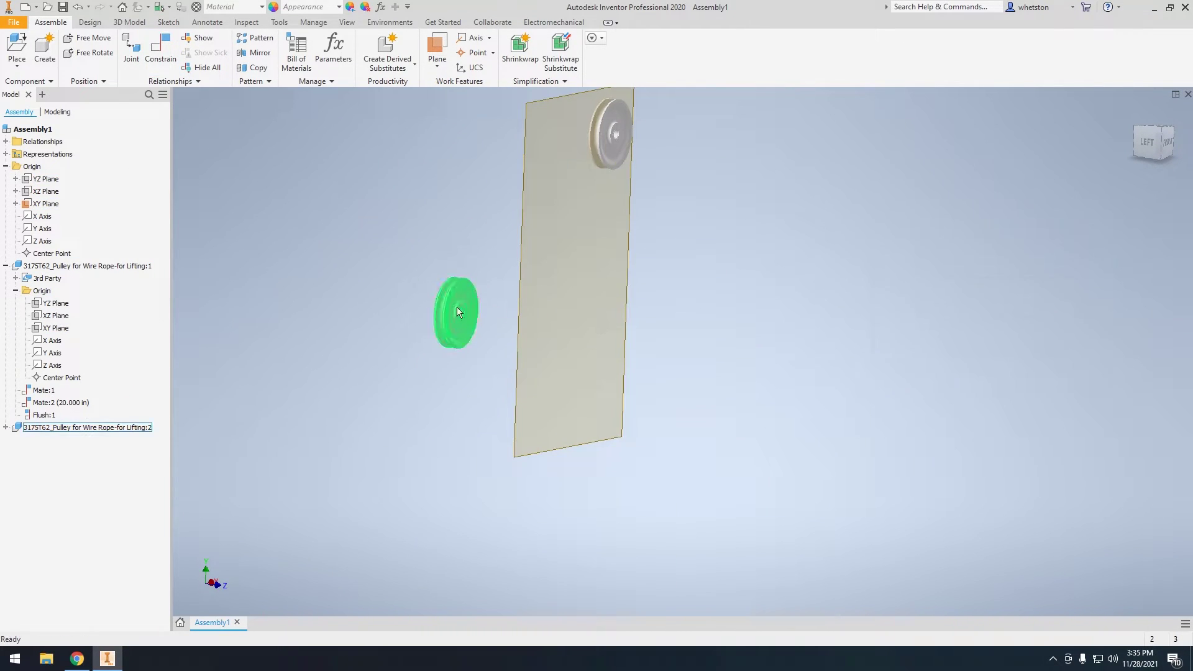
Mate the second pulley's XZ plane to the assembly's XZ plane with zero offset.
{"action": "key", "text": "c"}
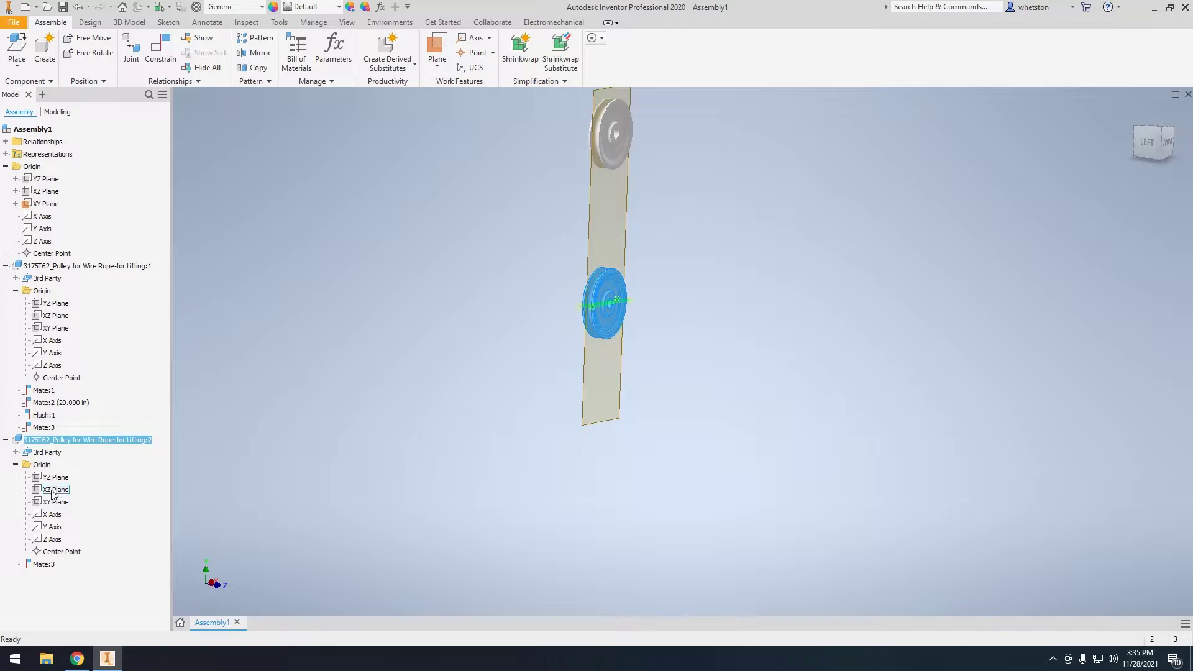
{"action": "left_click", "coordinate": [1049, 325]}
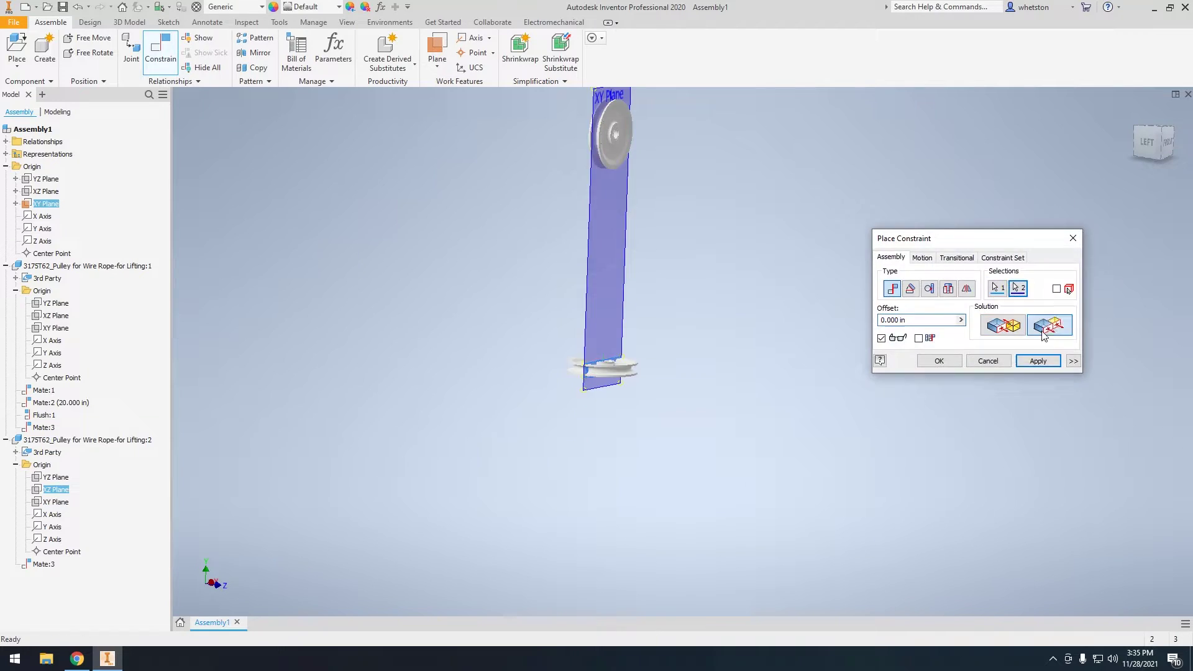
{"action": "left_click", "coordinate": [1037, 360]}
{"action": "left_click", "coordinate": [57, 490]}
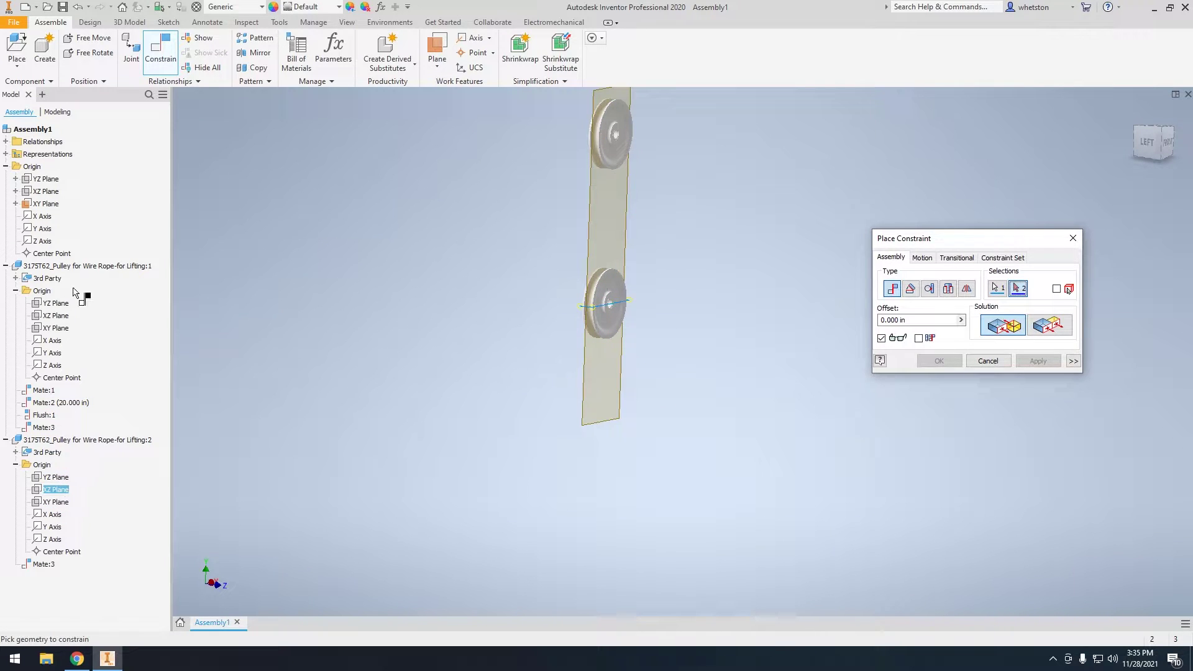
{"action": "left_click", "coordinate": [45, 192]}
{"action": "left_click", "coordinate": [1038, 361]}
{"action": "key", "text": "Escape"}
Constrain the second pulley's XY plane flush with the assembly's XY plane.
{"action": "scroll", "coordinate": [590, 372], "scroll_direction": "down", "scroll_amount": 3}
{"action": "left_click_drag", "start_coordinate": [620, 370], "coordinate": [643, 367]}
{"action": "scroll", "coordinate": [647, 369], "scroll_direction": "up", "scroll_amount": 5}
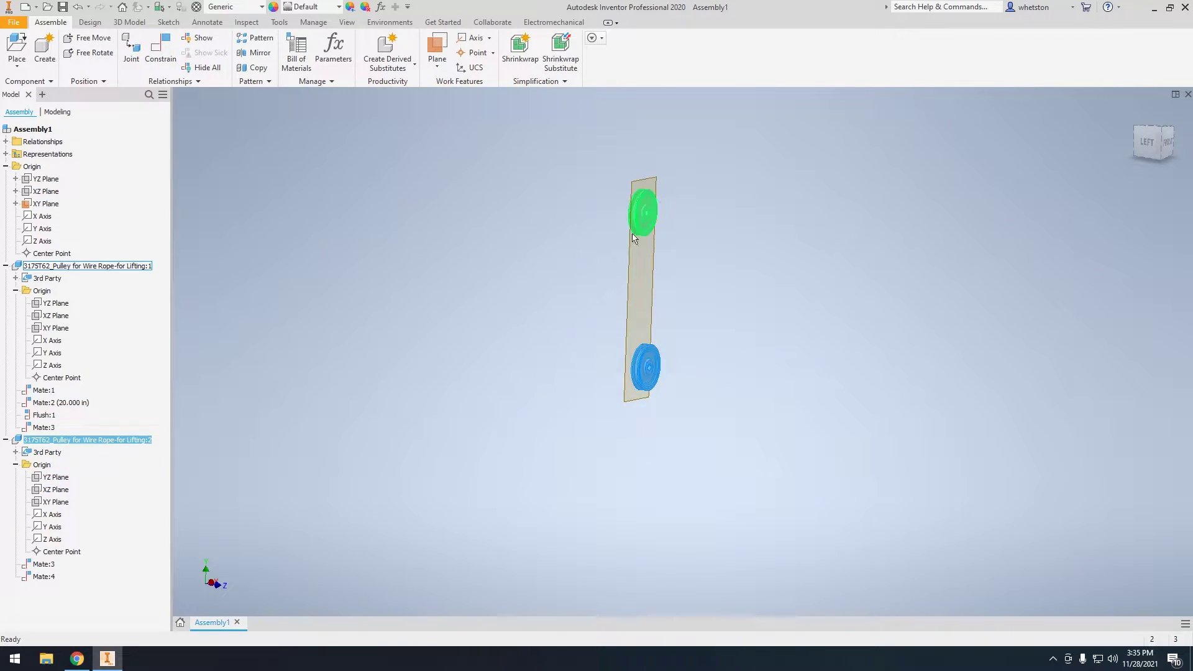
{"action": "key", "text": "c"}
{"action": "left_click", "coordinate": [56, 501]}
{"action": "left_click", "coordinate": [46, 204]}
{"action": "left_click", "coordinate": [1050, 325]}
{"action": "left_click", "coordinate": [1040, 364]}
{"action": "key", "text": "Escape"}
Turn off the visibility of the assembly's XY origin plane.
{"action": "scroll", "coordinate": [646, 285], "scroll_direction": "up", "scroll_amount": 4}
{"action": "right_click", "coordinate": [33, 201]}
{"action": "left_click", "coordinate": [63, 299]}
{"action": "middle_click_drag", "start_coordinate": [622, 314], "coordinate": [599, 313], "text": "shift"}
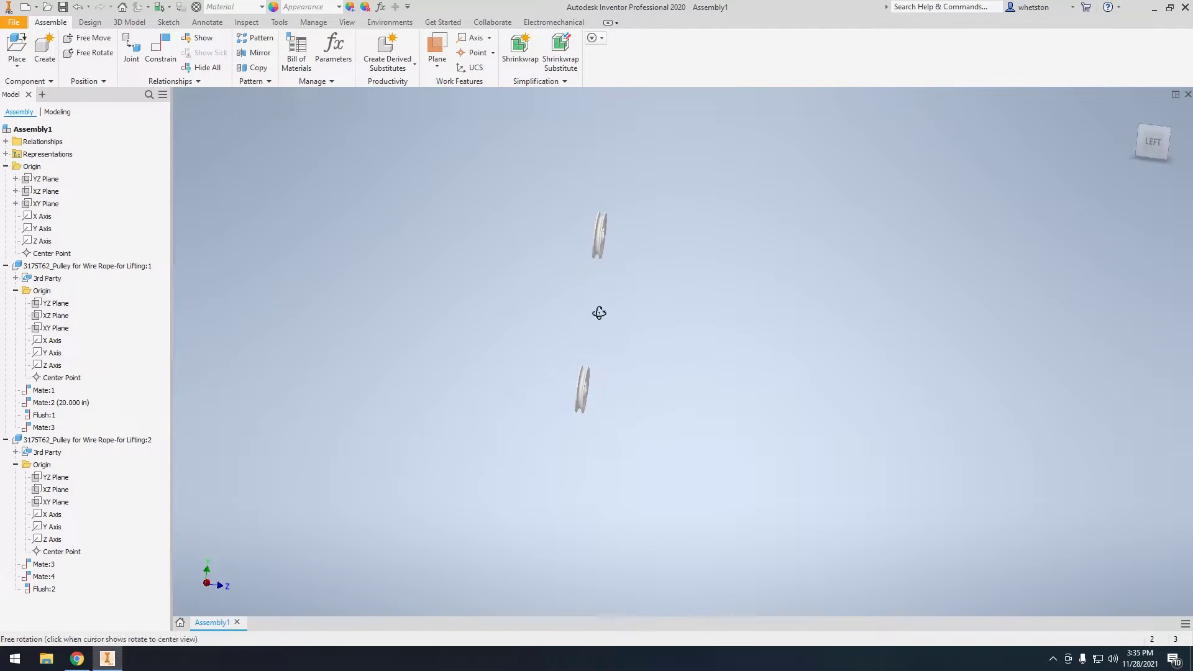
{"action": "left_click_drag", "start_coordinate": [581, 269], "coordinate": [545, 307]}
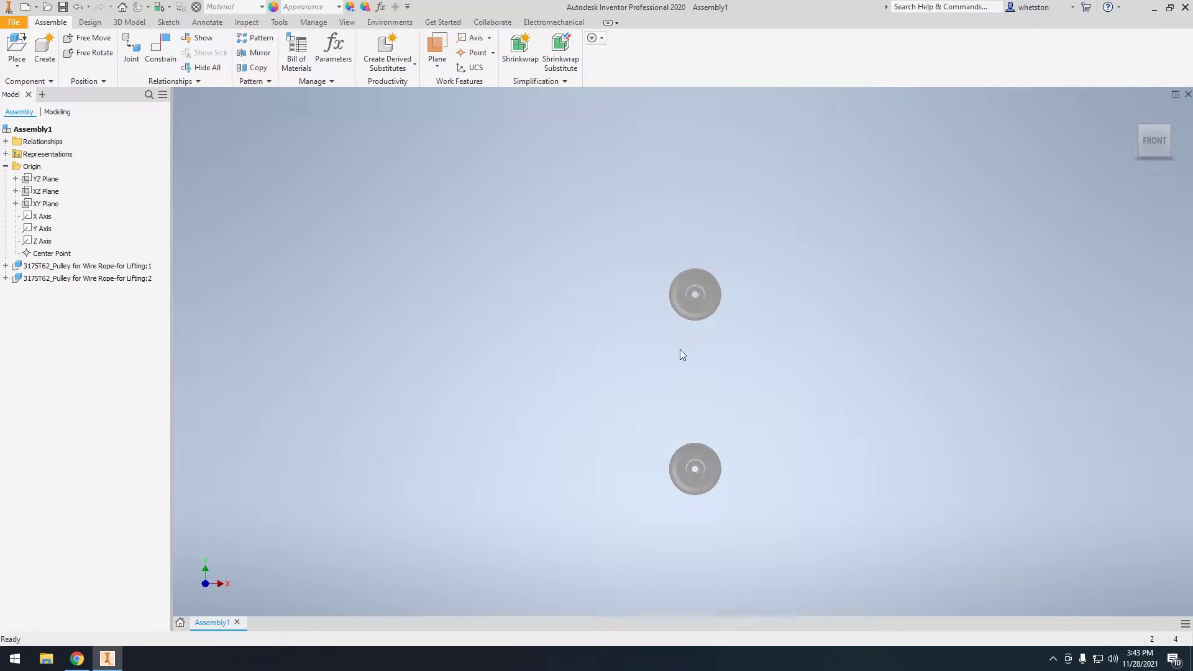
{"action": "mouse_move", "coordinate": [646, 376]}
{"action": "middle_mouse_down"}
{"action": "mouse_move", "coordinate": [561, 372]}
{"action": "mouse_move", "coordinate": [633, 377]}
{"action": "middle_mouse_up"}
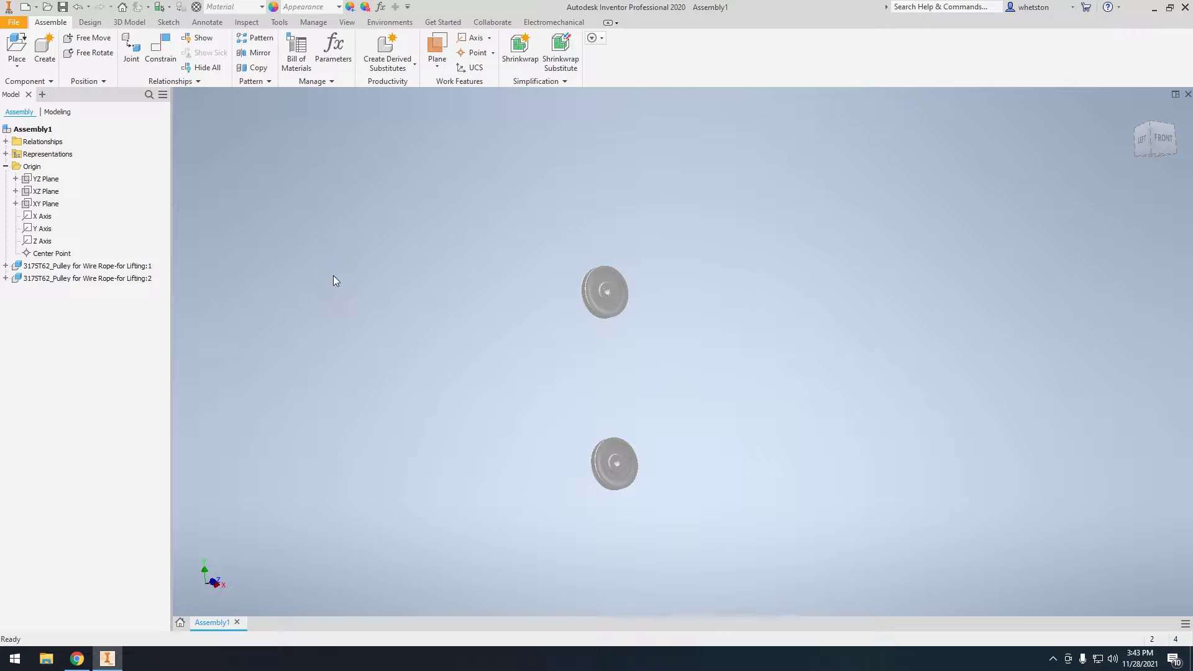
Create a new in-place component from the Standard.ipt template on the assembly's XY plane.
{"action": "left_click", "coordinate": [44, 48]}
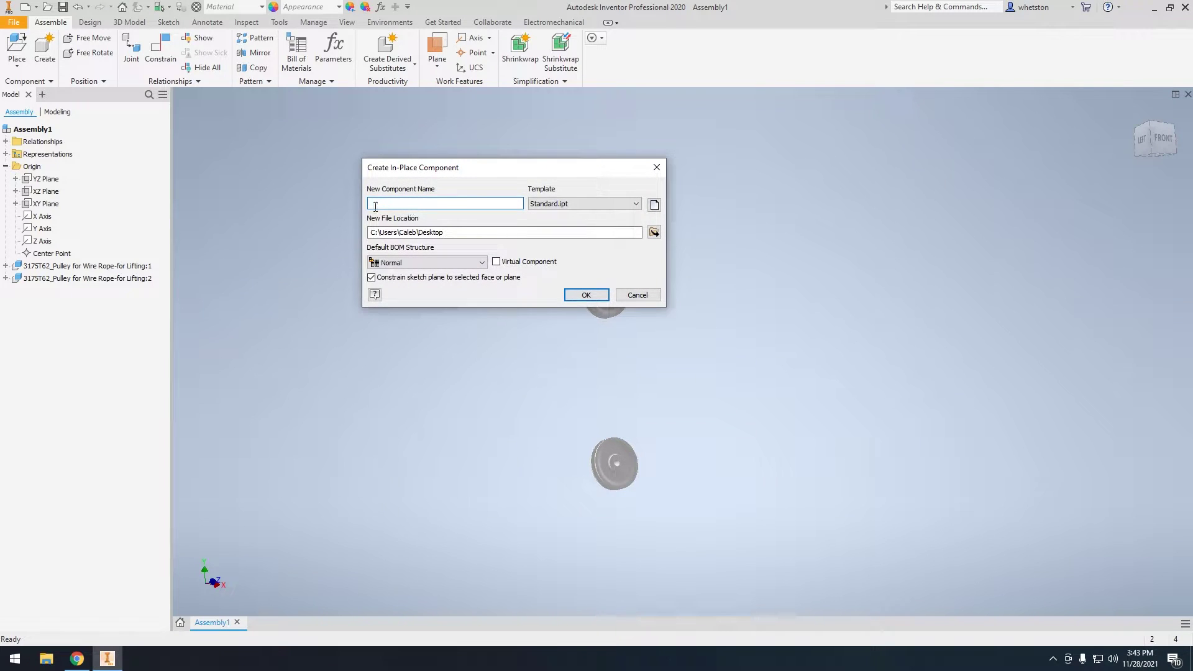
{"action": "left_click", "coordinate": [584, 294]}
{"action": "mouse_move", "coordinate": [584, 323]}
{"action": "middle_mouse_down", "text": "shift"}
{"action": "mouse_move", "coordinate": [583, 352]}
{"action": "mouse_move", "coordinate": [607, 353]}
{"action": "mouse_move", "coordinate": [532, 355]}
{"action": "middle_mouse_up", "text": "shift"}
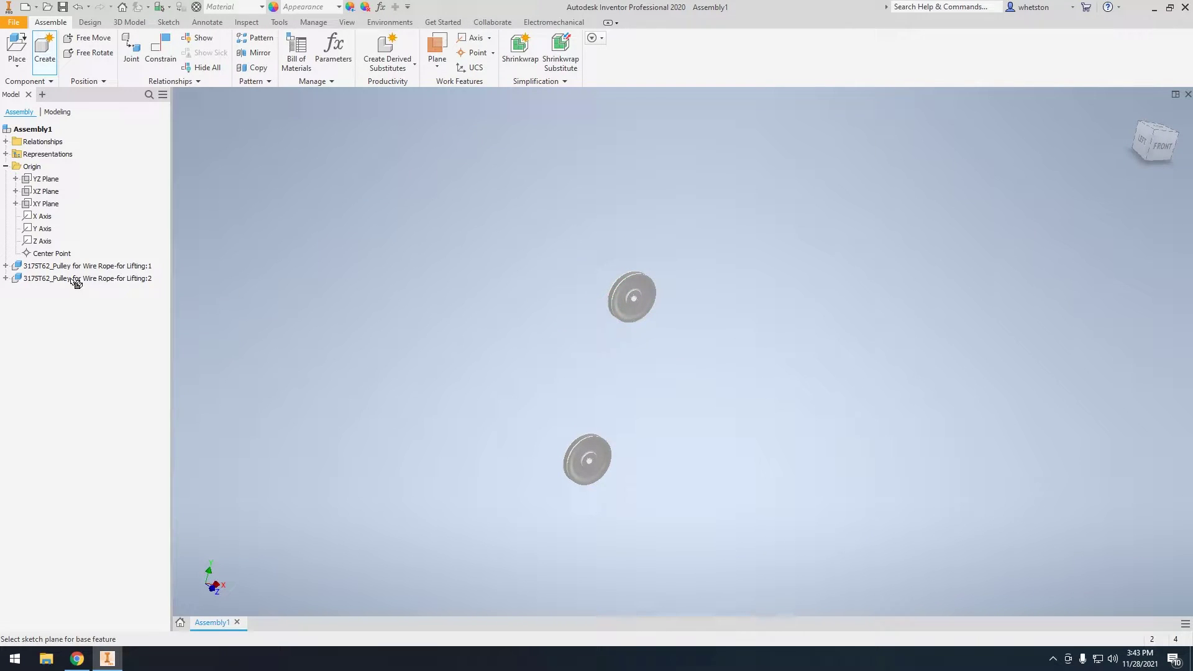
{"action": "left_click", "coordinate": [45, 205]}
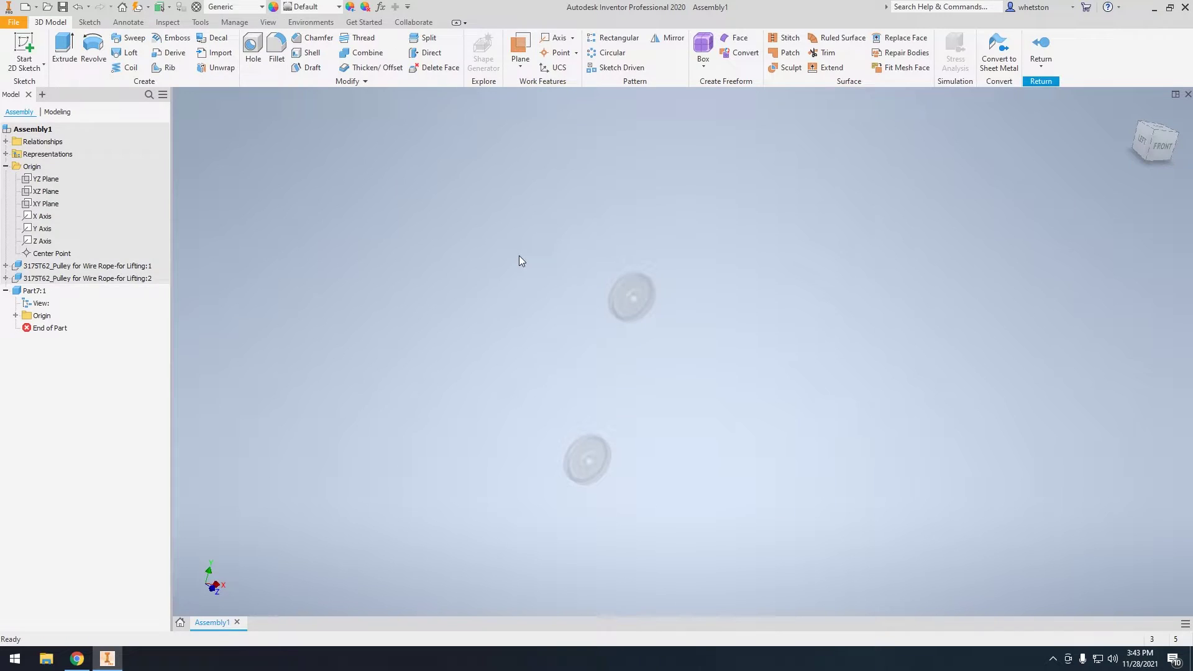
Start a 2D sketch on the new part's YZ plane through the lower pulley.
{"action": "left_click", "coordinate": [26, 46]}
{"action": "mouse_move", "coordinate": [685, 441]}
{"action": "middle_mouse_down"}
{"action": "mouse_move", "coordinate": [635, 389]}
{"action": "mouse_move", "coordinate": [606, 317]}
{"action": "middle_mouse_up"}
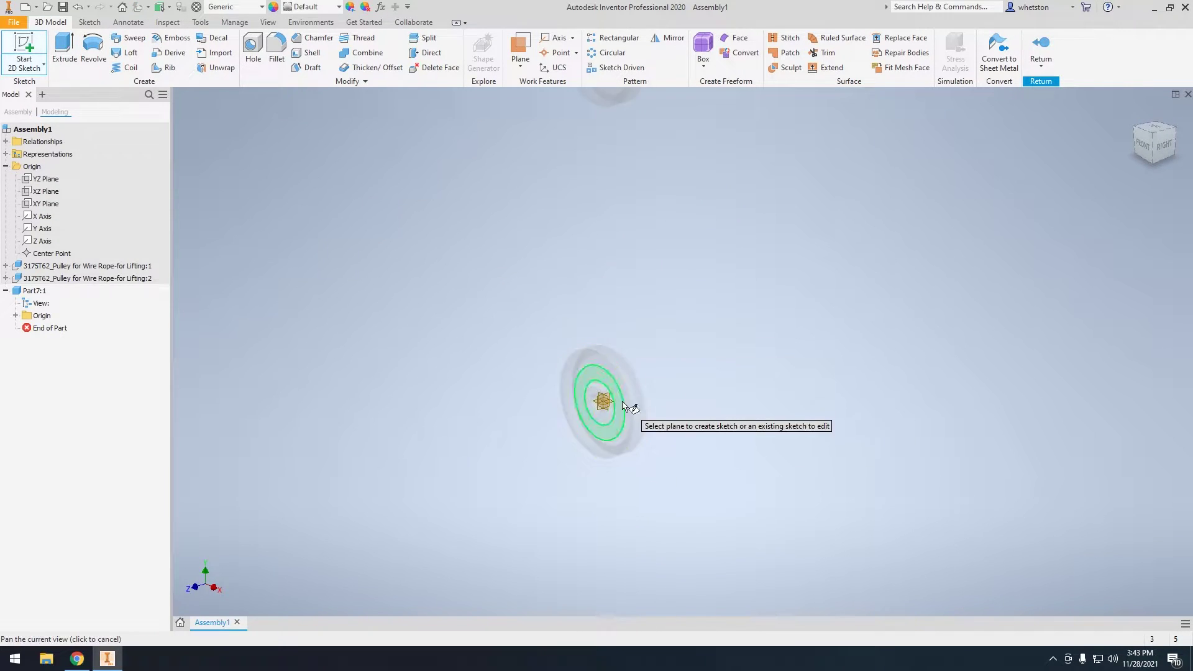
{"action": "scroll", "coordinate": [595, 427], "scroll_direction": "down", "scroll_amount": 6}
{"action": "scroll", "coordinate": [690, 308], "scroll_direction": "up", "scroll_amount": 2}
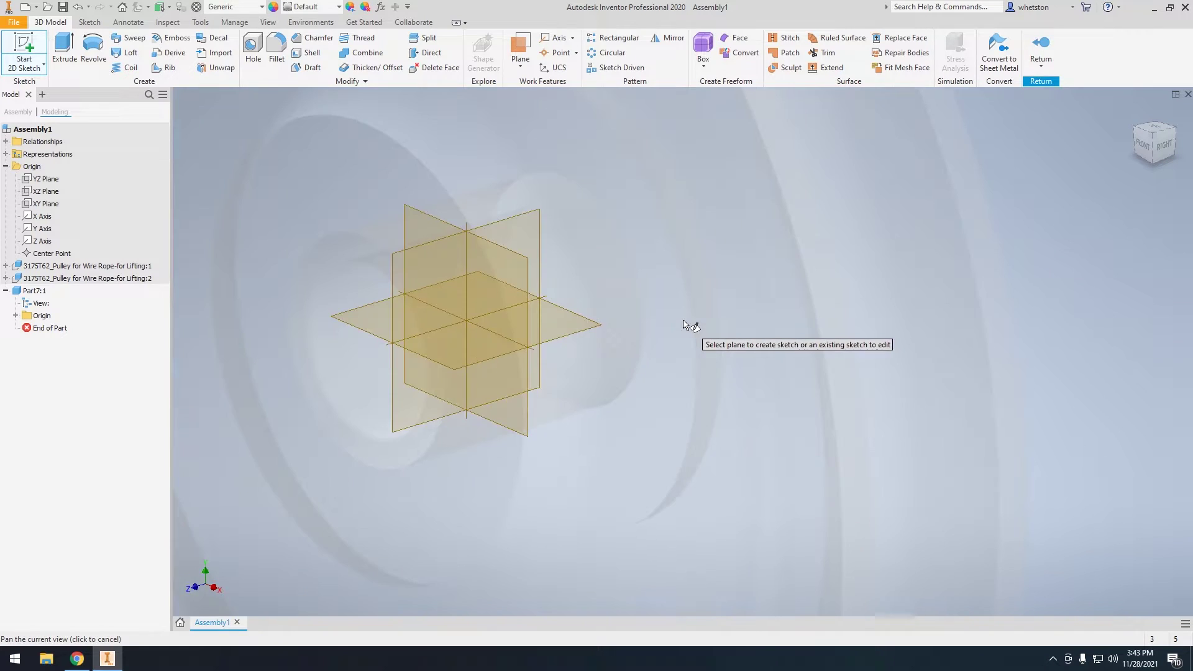
{"action": "middle_click_drag", "start_coordinate": [689, 307], "coordinate": [404, 231], "text": "shift"}
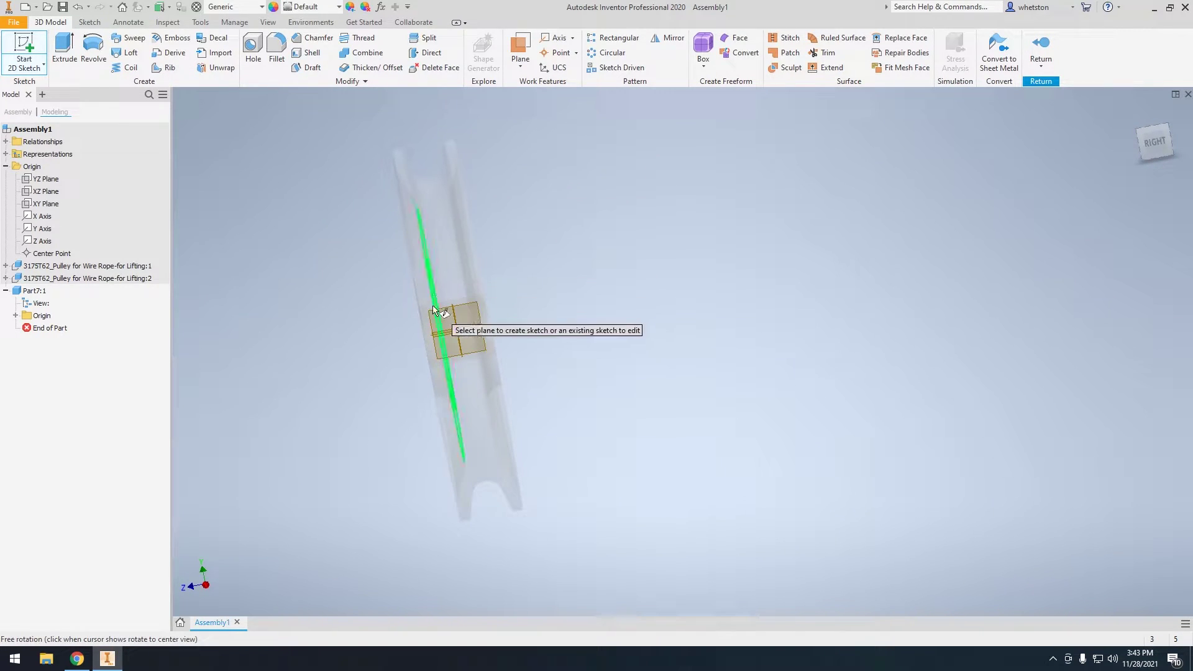
{"action": "scroll", "coordinate": [454, 329], "scroll_direction": "up", "scroll_amount": 2}
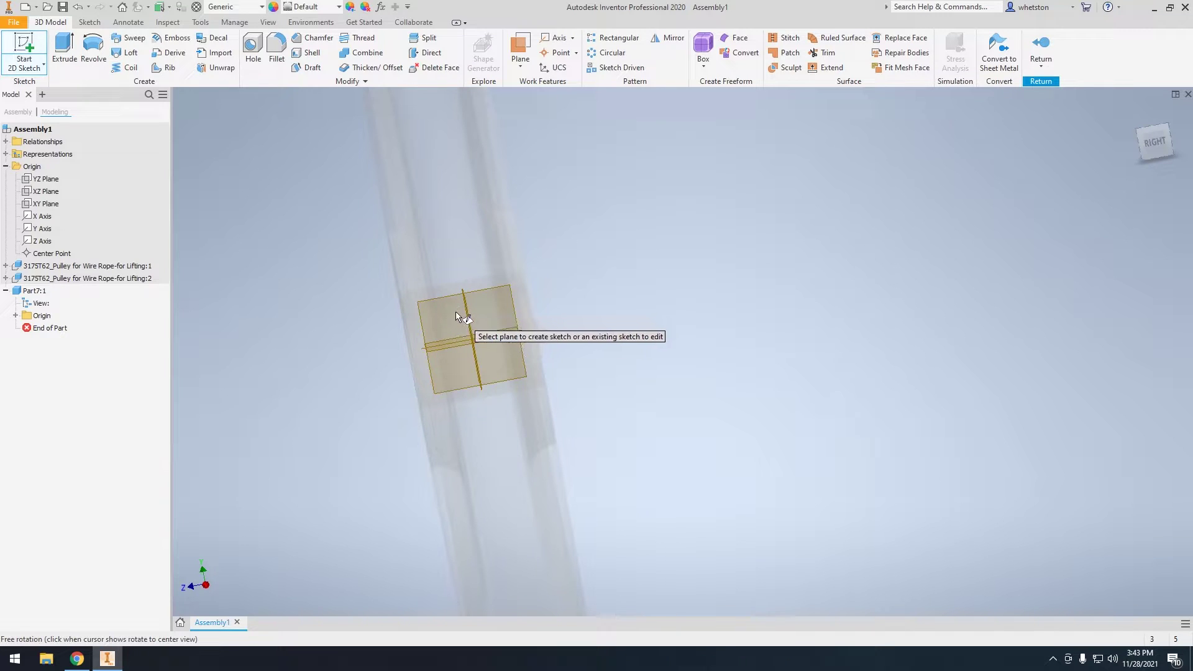
{"action": "scroll", "coordinate": [463, 323], "scroll_direction": "up", "scroll_amount": 3}
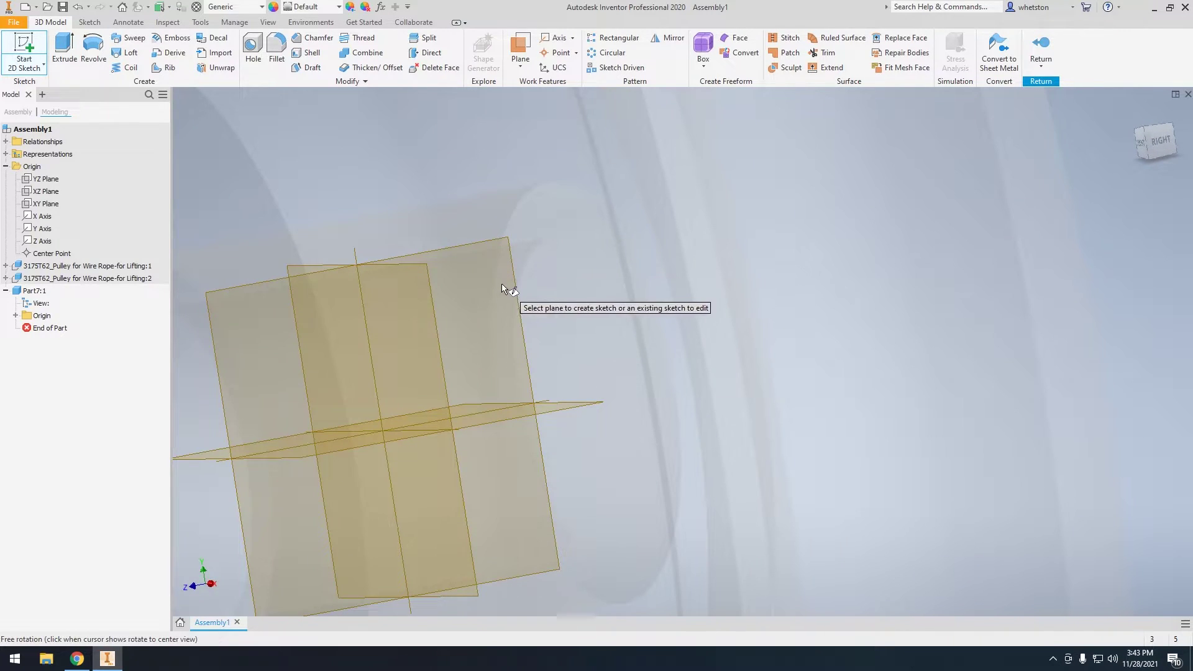
{"action": "left_click", "coordinate": [241, 337]}
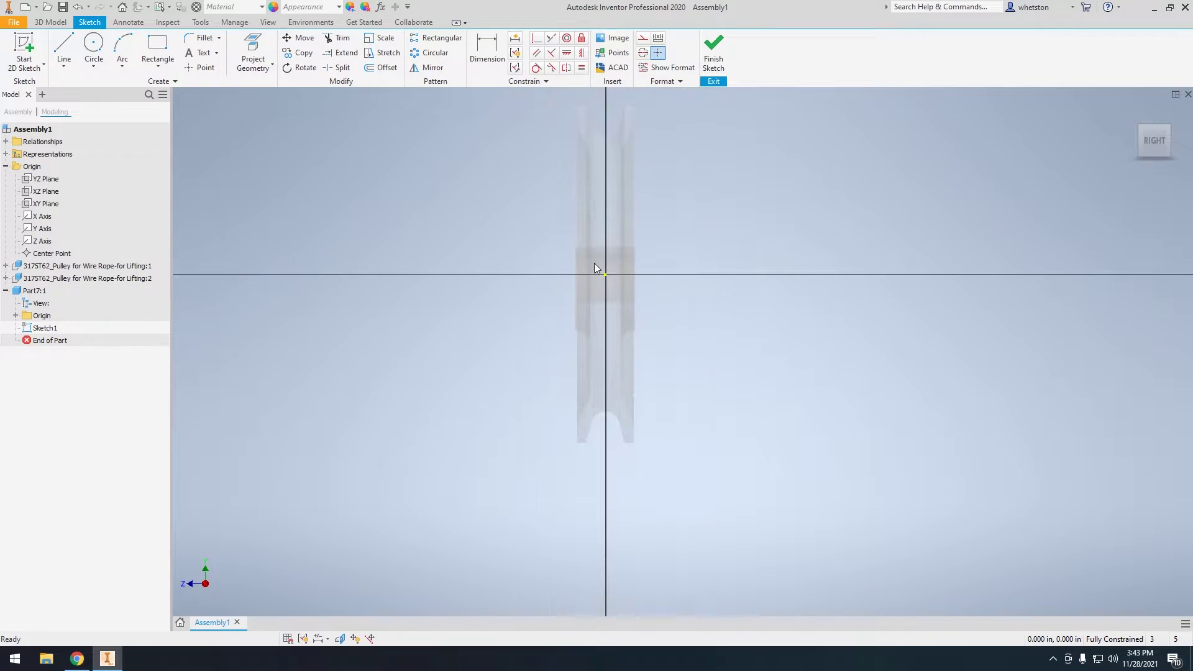
{"action": "scroll", "coordinate": [599, 349], "scroll_direction": "up", "scroll_amount": 4}
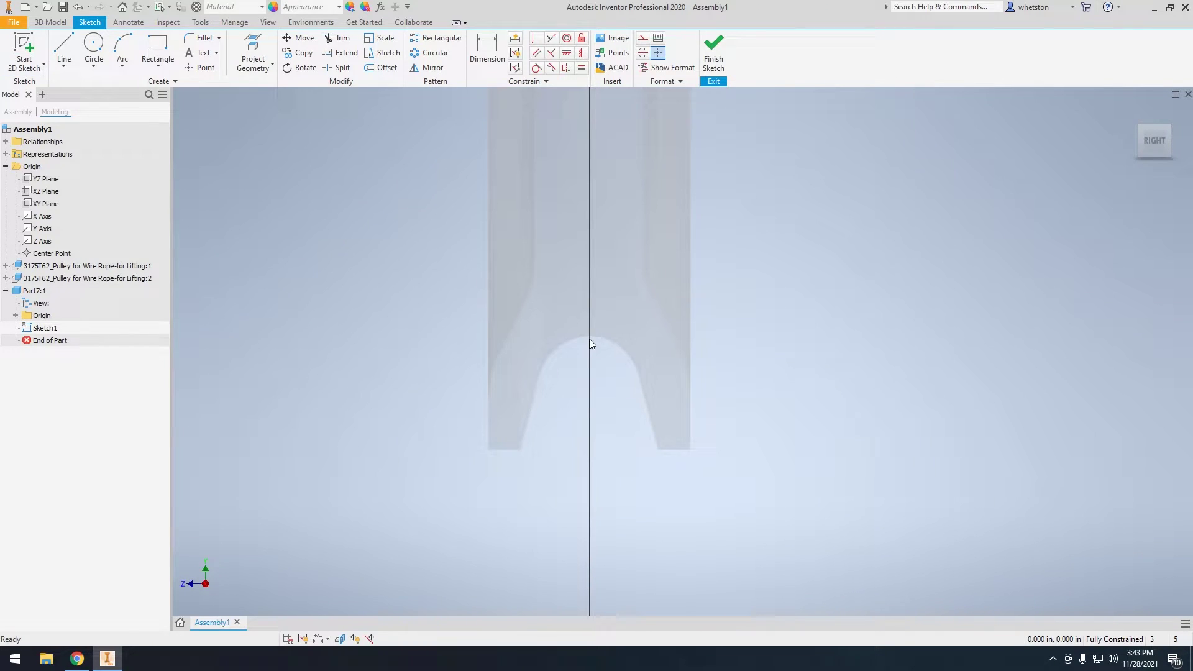
Project the lower pulley's groove arc and draw a circle on its center matching the arc's radius.
{"action": "key", "text": "p"}
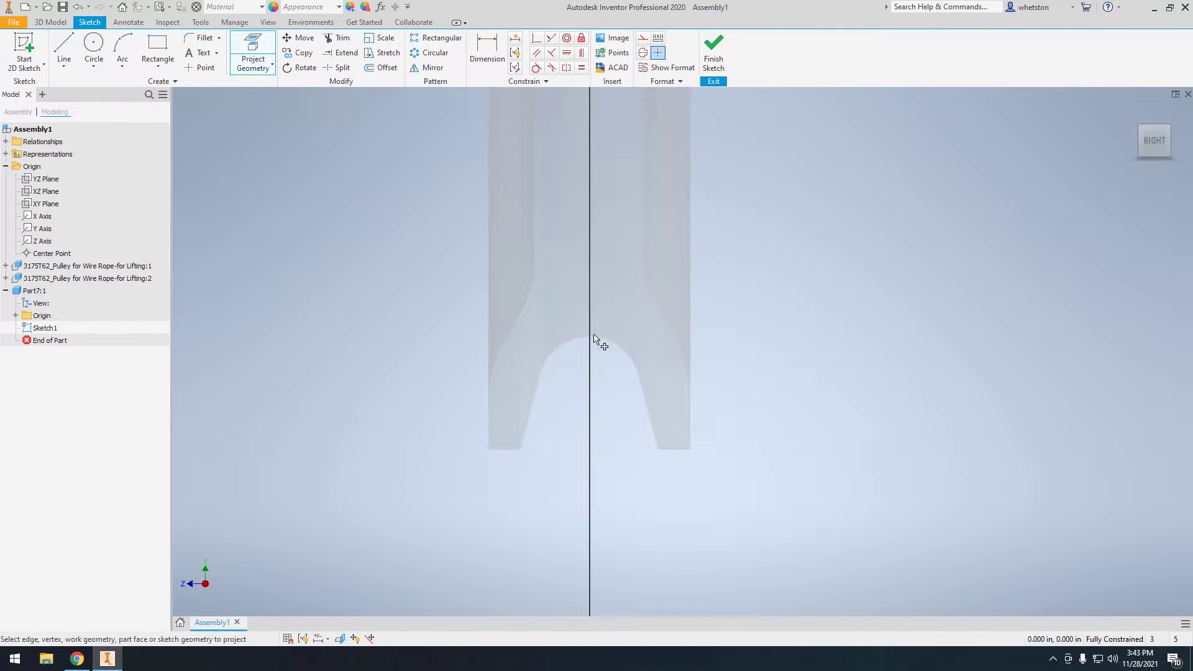
{"action": "left_click", "coordinate": [597, 340]}
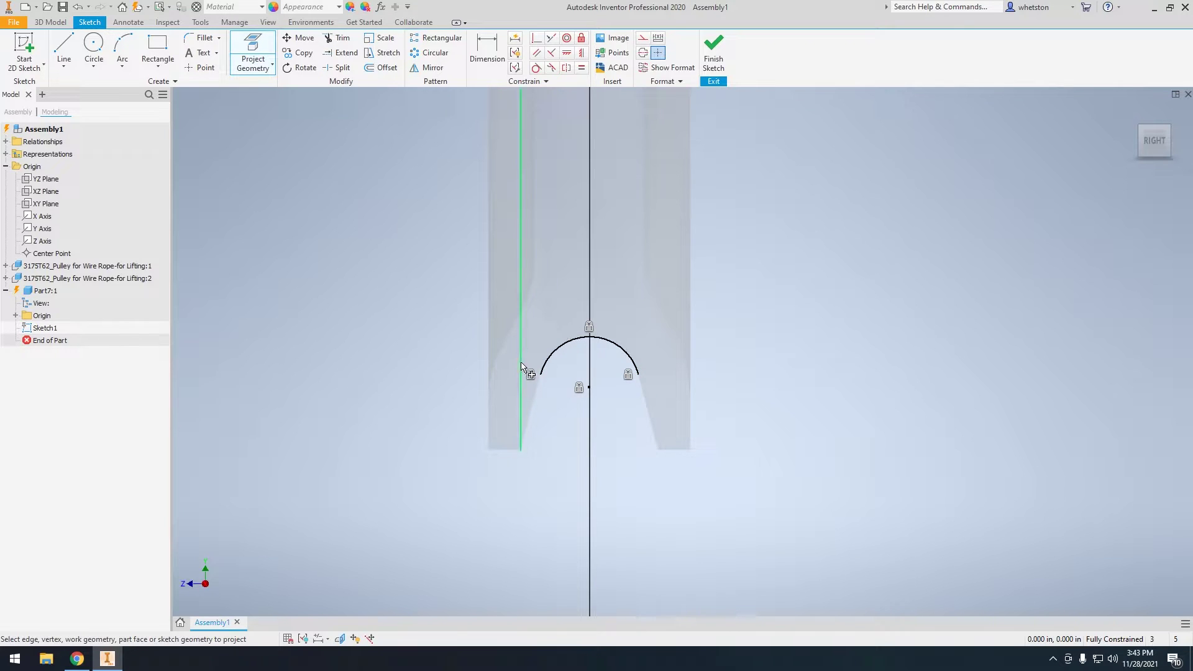
{"action": "key", "text": "c"}
{"action": "left_click", "coordinate": [589, 387]}
{"action": "left_click", "coordinate": [623, 352]}
{"action": "key", "text": "Escape"}
{"action": "scroll", "coordinate": [497, 407], "scroll_direction": "up", "scroll_amount": 2}
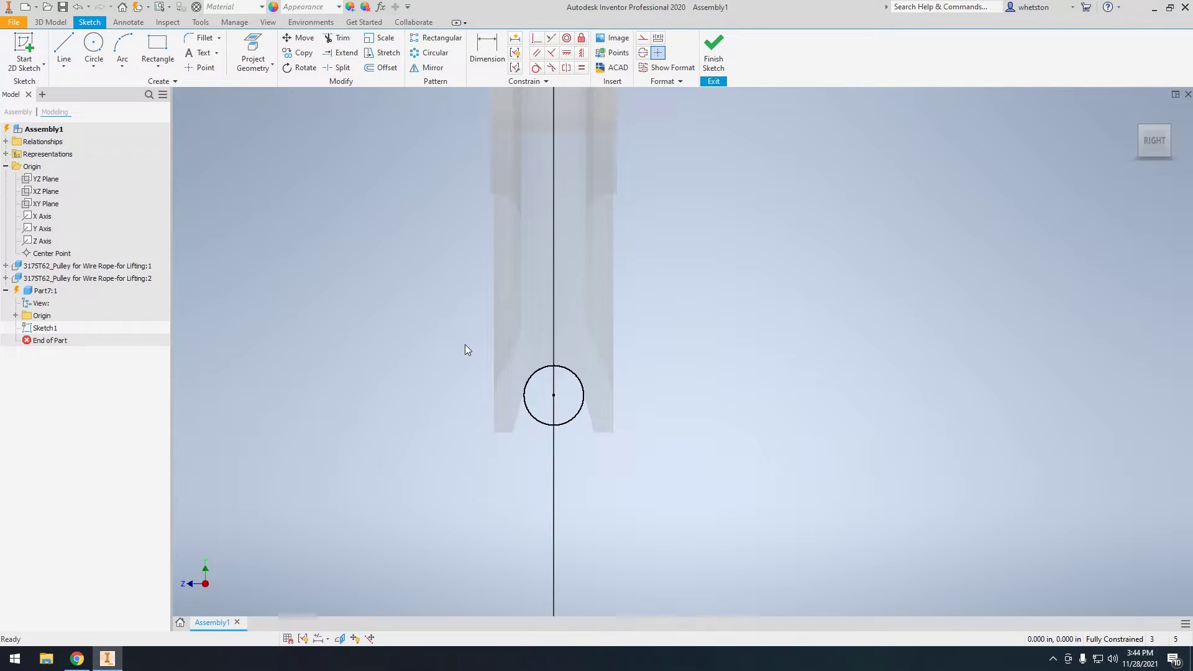
Try to dimension the diameter of the circle in the pulley groove.
{"action": "left_click", "coordinate": [487, 49]}
{"action": "left_click", "coordinate": [537, 414]}
{"action": "left_click", "coordinate": [482, 490]}
{"action": "left_click", "coordinate": [219, 115]}
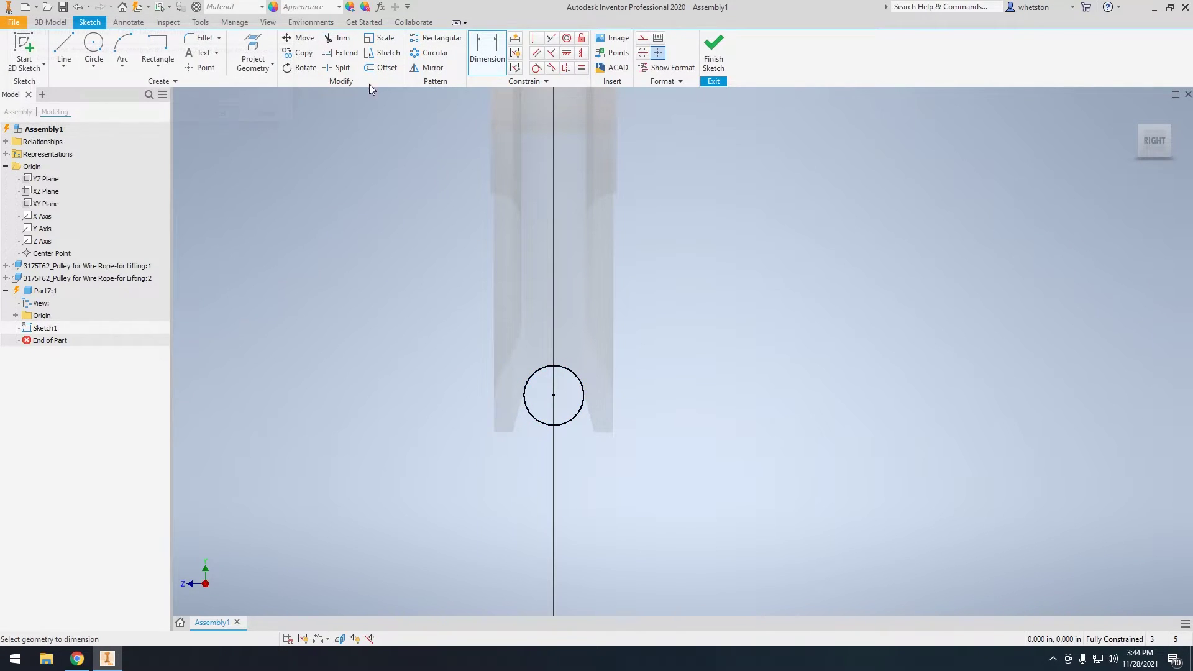
{"action": "key", "text": "Escape"}
Check the rope diameter of pulley 3175T62 on McMaster-Carr in the browser, and return to Inventor to inspect the circle's fit in the groove.
{"action": "left_click", "coordinate": [77, 659]}
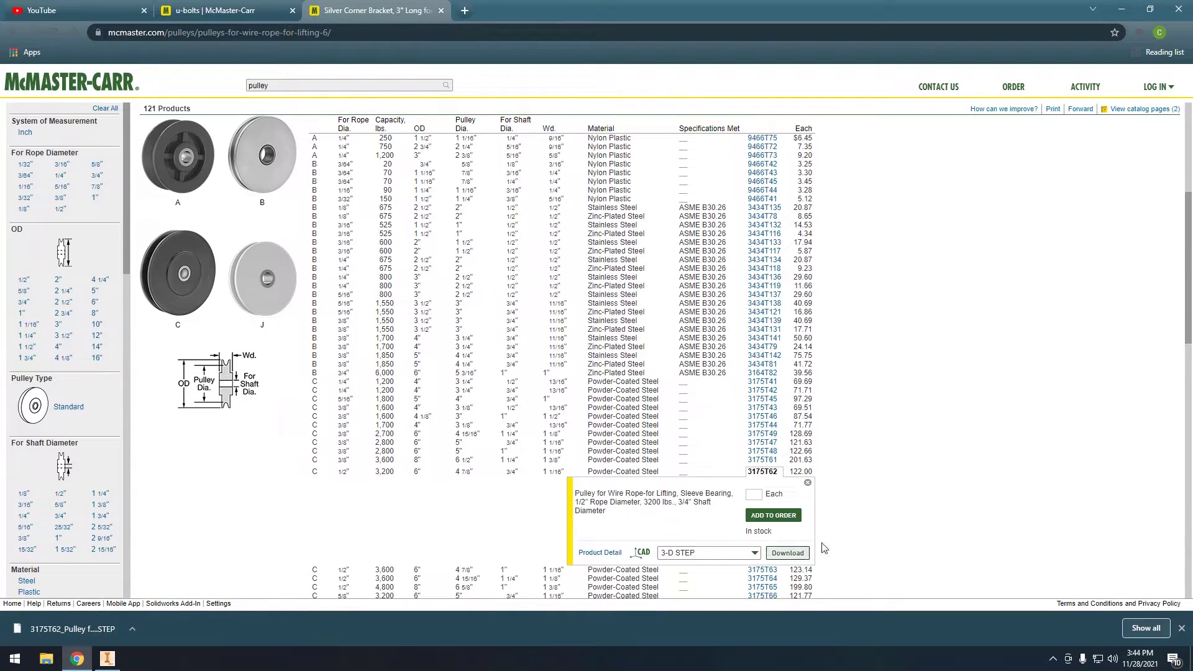
{"action": "key", "text": "alt+Tab"}
{"action": "scroll", "coordinate": [534, 290], "scroll_direction": "up", "scroll_amount": 5}
{"action": "middle_click_drag", "start_coordinate": [535, 290], "coordinate": [538, 417], "text": "shift"}
{"action": "mouse_move", "coordinate": [547, 423]}
{"action": "left_mouse_down"}
{"action": "mouse_move", "coordinate": [591, 407]}
{"action": "mouse_move", "coordinate": [509, 418]}
{"action": "mouse_move", "coordinate": [591, 392]}
{"action": "left_mouse_up"}
{"action": "scroll", "coordinate": [555, 436], "scroll_direction": "up", "scroll_amount": 3}
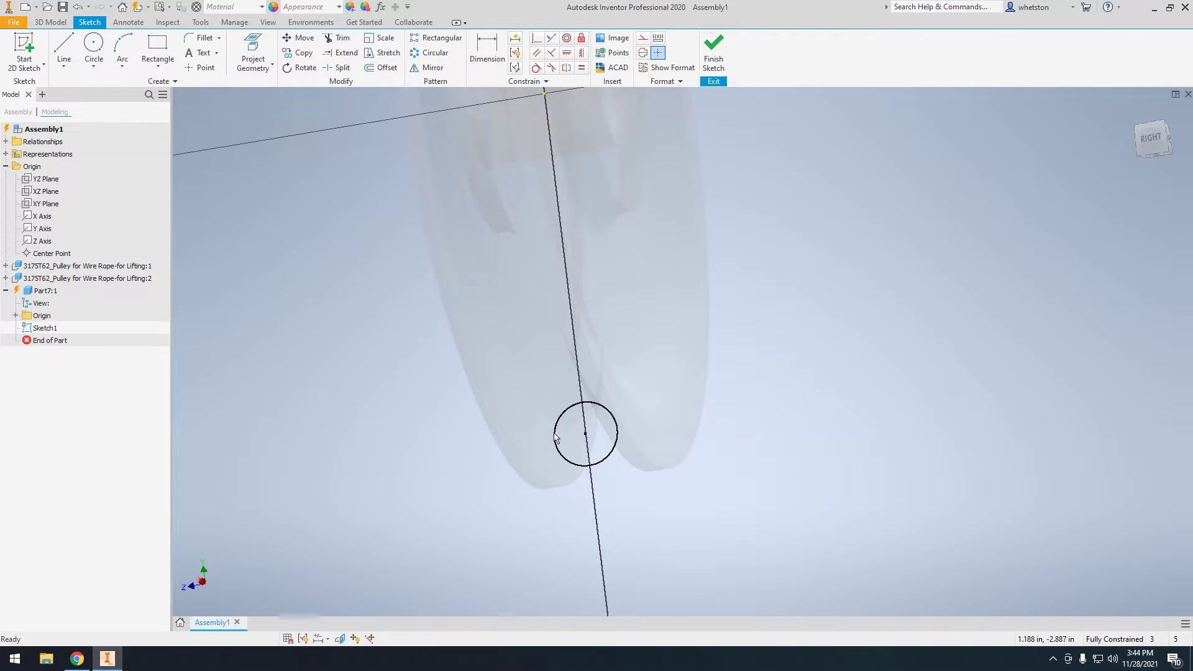
{"action": "scroll", "coordinate": [589, 439], "scroll_direction": "up", "scroll_amount": 2}
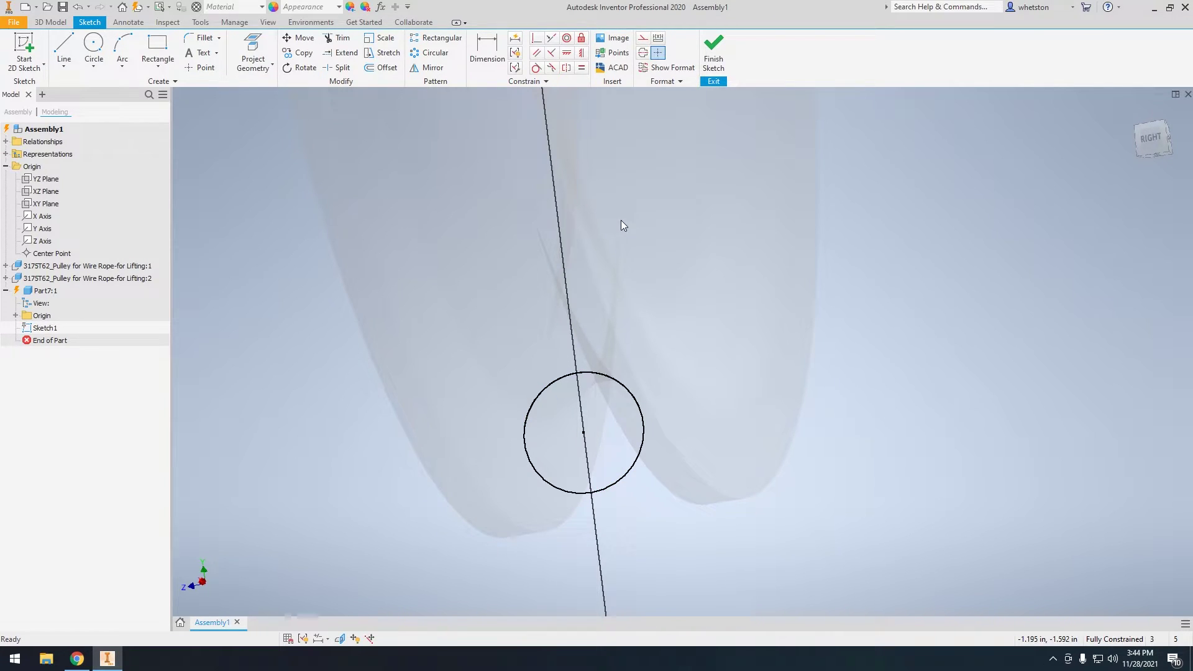
Finish the rope profile sketch and start a second 2D sketch on the XY plane through the pulleys.
{"action": "left_click", "coordinate": [708, 54]}
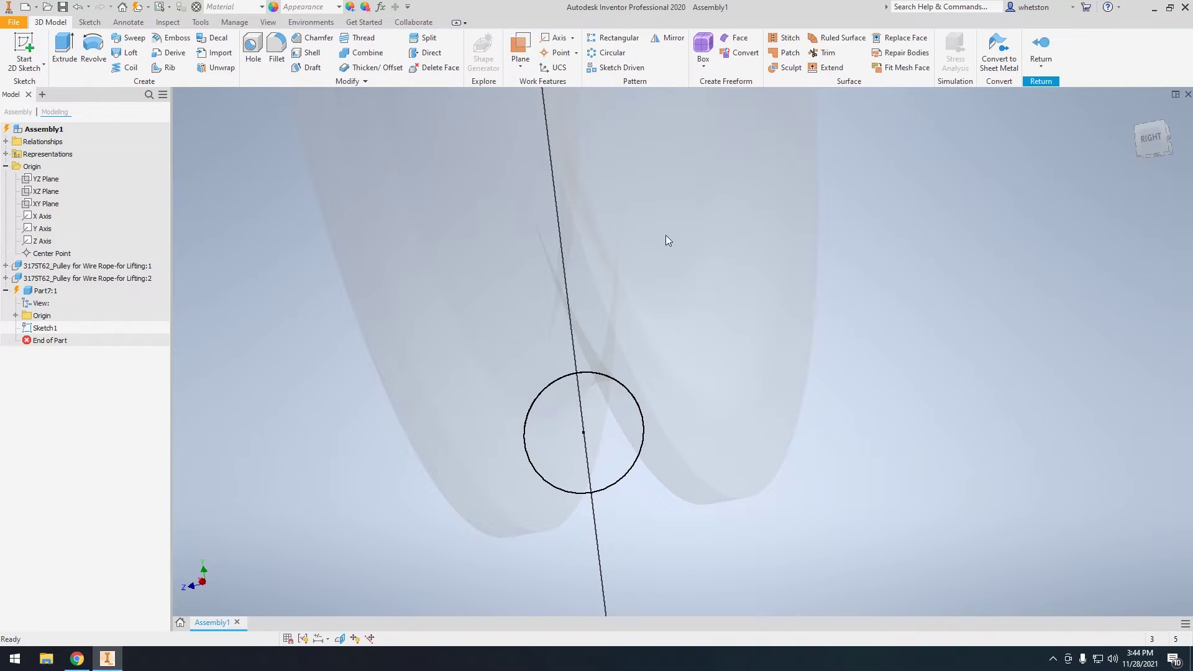
{"action": "scroll", "coordinate": [559, 356], "scroll_direction": "up", "scroll_amount": 6}
{"action": "mouse_move", "coordinate": [540, 302]}
{"action": "middle_mouse_down", "text": "shift"}
{"action": "mouse_move", "coordinate": [639, 328]}
{"action": "mouse_move", "coordinate": [492, 344]}
{"action": "mouse_move", "coordinate": [359, 311]}
{"action": "middle_mouse_up", "text": "shift"}
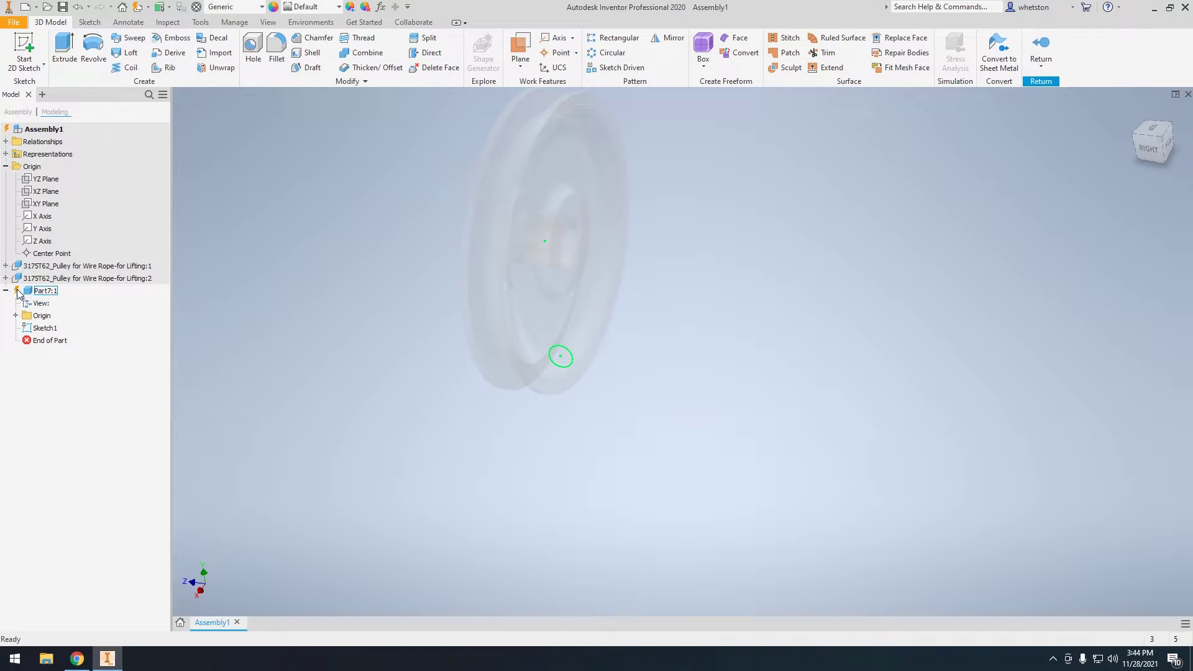
{"action": "left_click", "coordinate": [24, 53]}
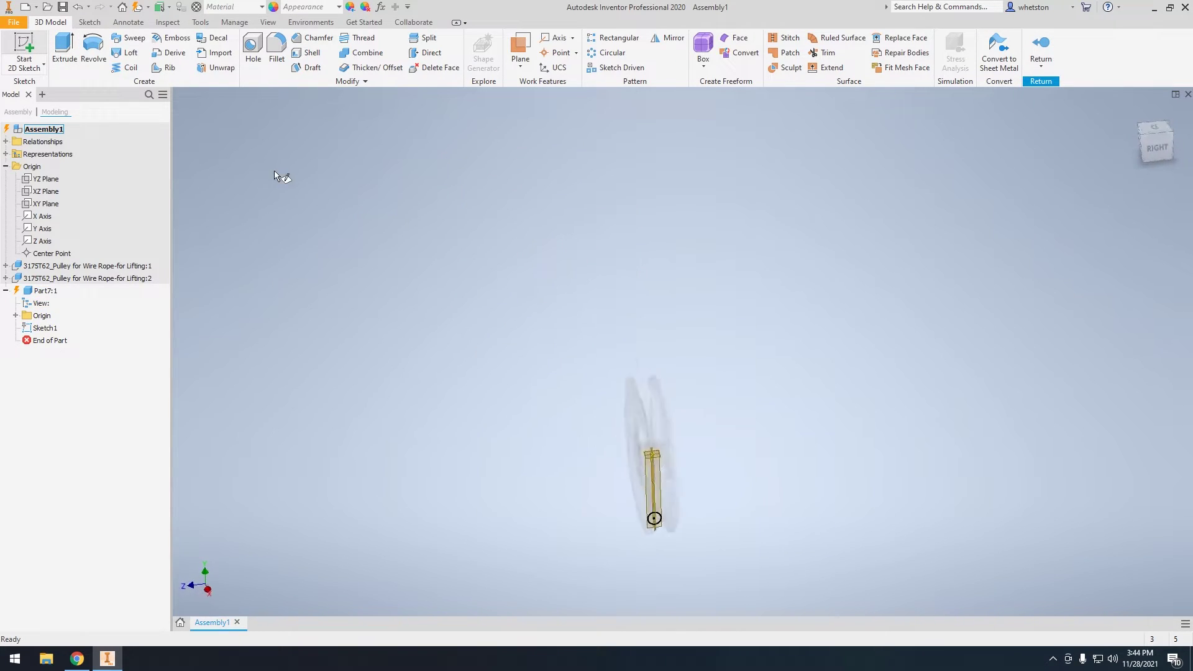
{"action": "scroll", "coordinate": [678, 547], "scroll_direction": "down", "scroll_amount": 8}
{"action": "middle_click_drag", "start_coordinate": [678, 547], "coordinate": [711, 441]}
{"action": "scroll", "coordinate": [742, 326], "scroll_direction": "down", "scroll_amount": 3}
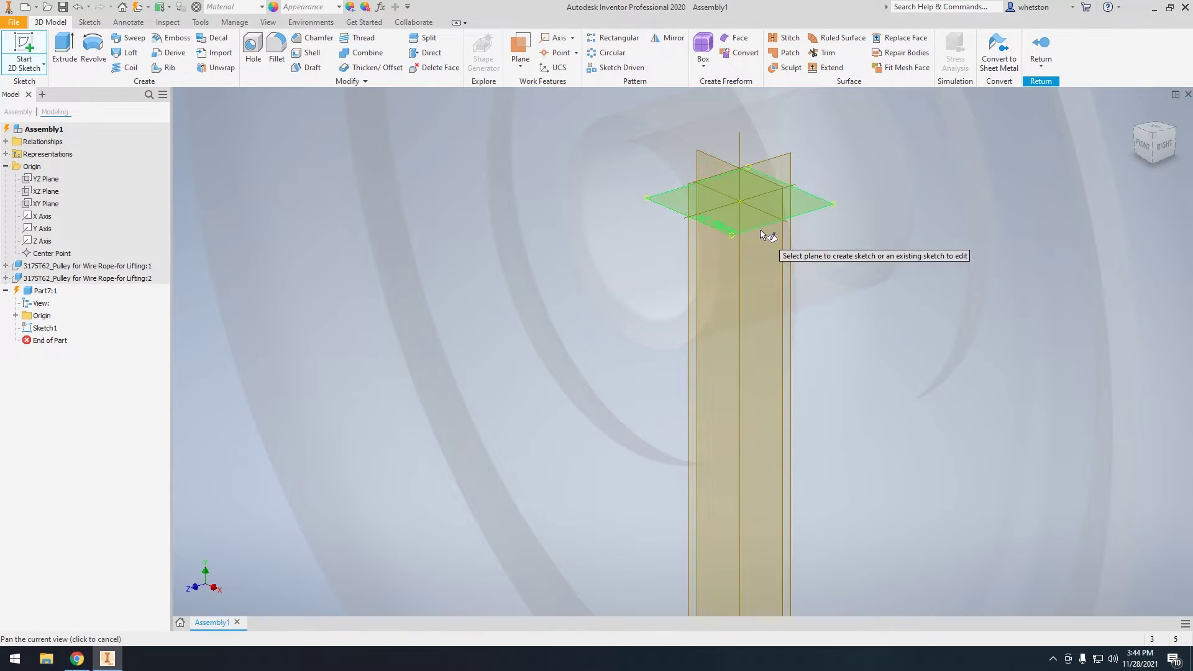
{"action": "left_click", "coordinate": [756, 256]}
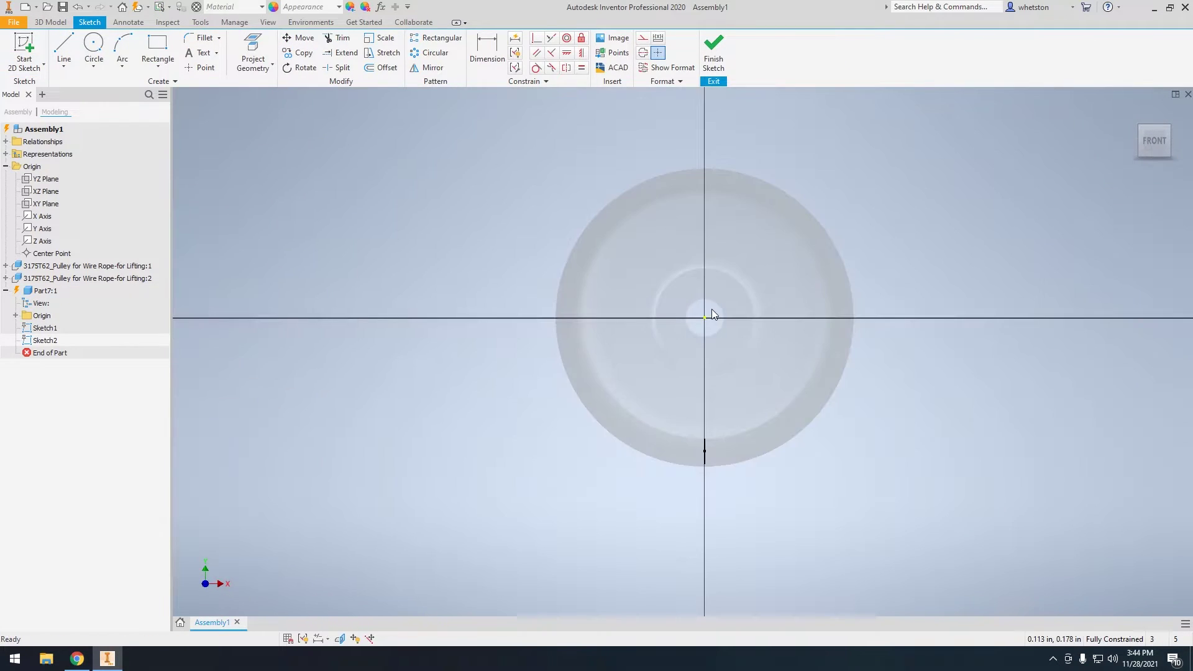
Project the bottom edge of the lower pulley's groove into the sketch.
{"action": "scroll", "coordinate": [710, 309], "scroll_direction": "up", "scroll_amount": 5}
{"action": "mouse_move", "coordinate": [646, 313]}
{"action": "middle_mouse_down", "text": "shift"}
{"action": "mouse_move", "coordinate": [740, 322]}
{"action": "mouse_move", "coordinate": [681, 268]}
{"action": "middle_mouse_up", "text": "shift"}
{"action": "scroll", "coordinate": [705, 310], "scroll_direction": "down", "scroll_amount": 4}
{"action": "scroll", "coordinate": [655, 277], "scroll_direction": "up", "scroll_amount": 5}
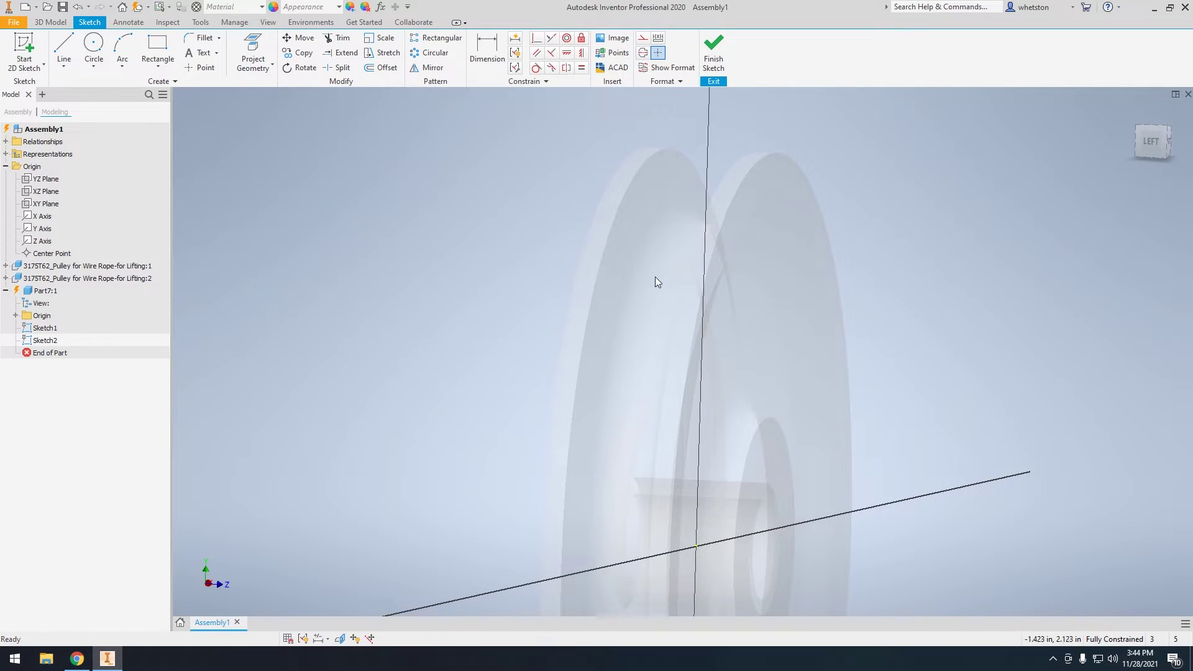
{"action": "scroll", "coordinate": [783, 384], "scroll_direction": "down", "scroll_amount": 6}
{"action": "scroll", "coordinate": [740, 360], "scroll_direction": "up", "scroll_amount": 8}
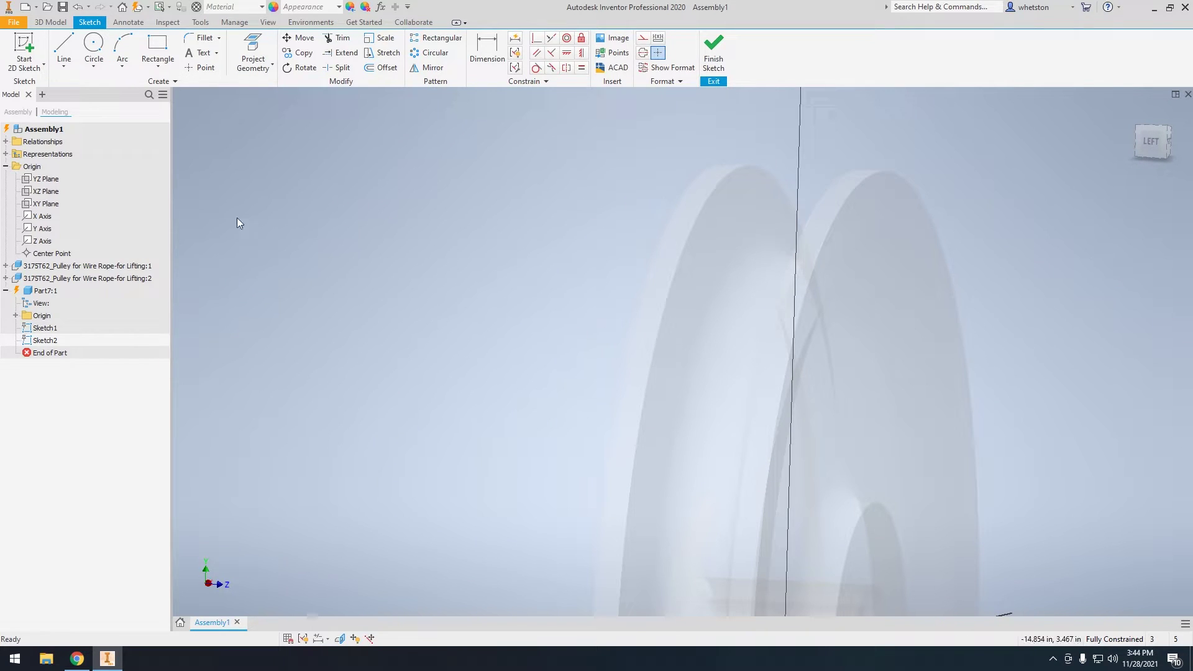
{"action": "left_click", "coordinate": [253, 56]}
{"action": "middle_click_drag", "start_coordinate": [748, 325], "coordinate": [787, 334], "text": "shift"}
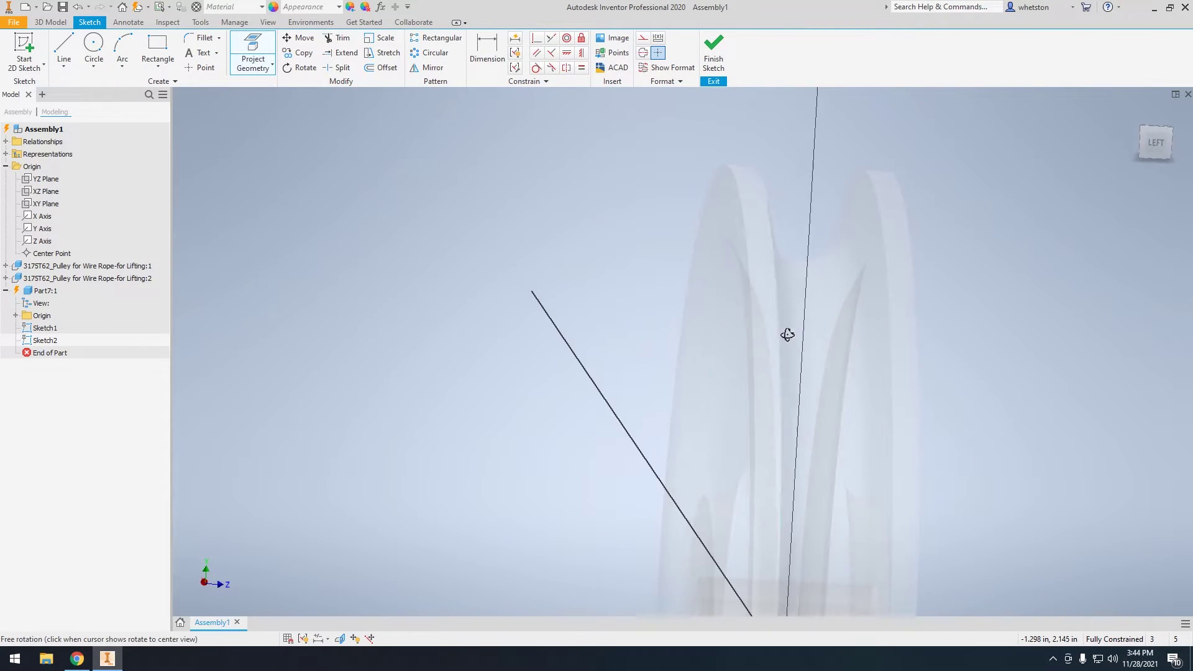
{"action": "scroll", "coordinate": [818, 305], "scroll_direction": "up", "scroll_amount": 2}
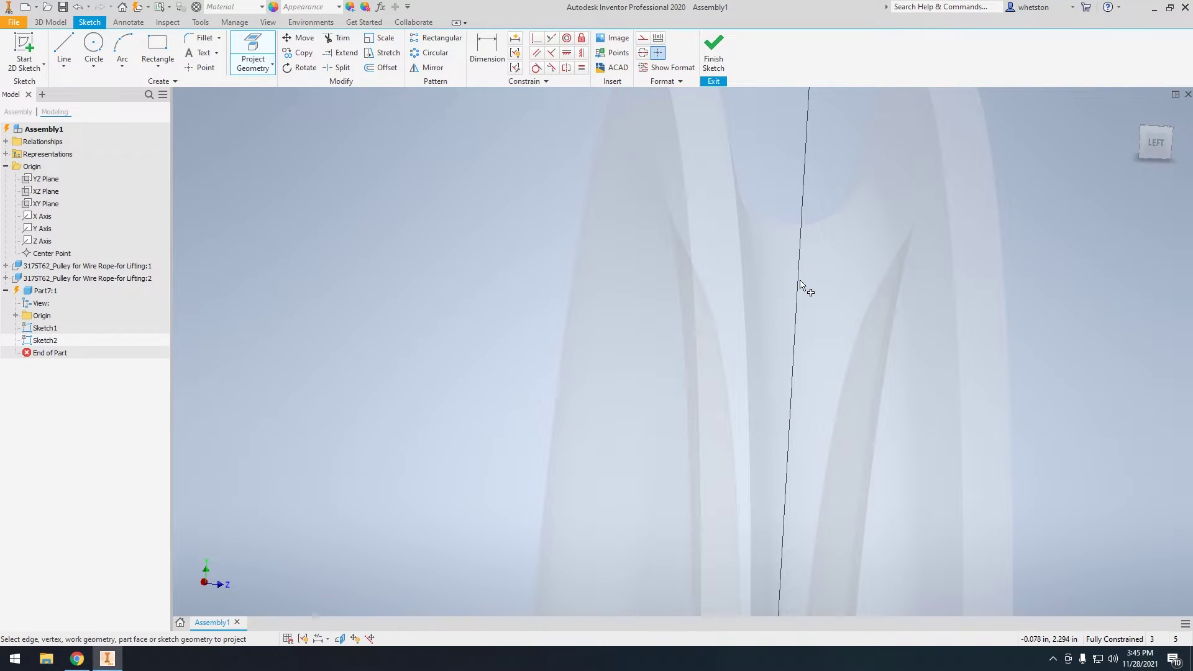
{"action": "left_click", "coordinate": [801, 236]}
Project the bottom edge of the upper pulley's groove into the sketch and return to the front view.
{"action": "scroll", "coordinate": [801, 235], "scroll_direction": "down", "scroll_amount": 6}
{"action": "middle_click_drag", "start_coordinate": [739, 216], "coordinate": [650, 469]}
{"action": "scroll", "coordinate": [713, 221], "scroll_direction": "up", "scroll_amount": 3}
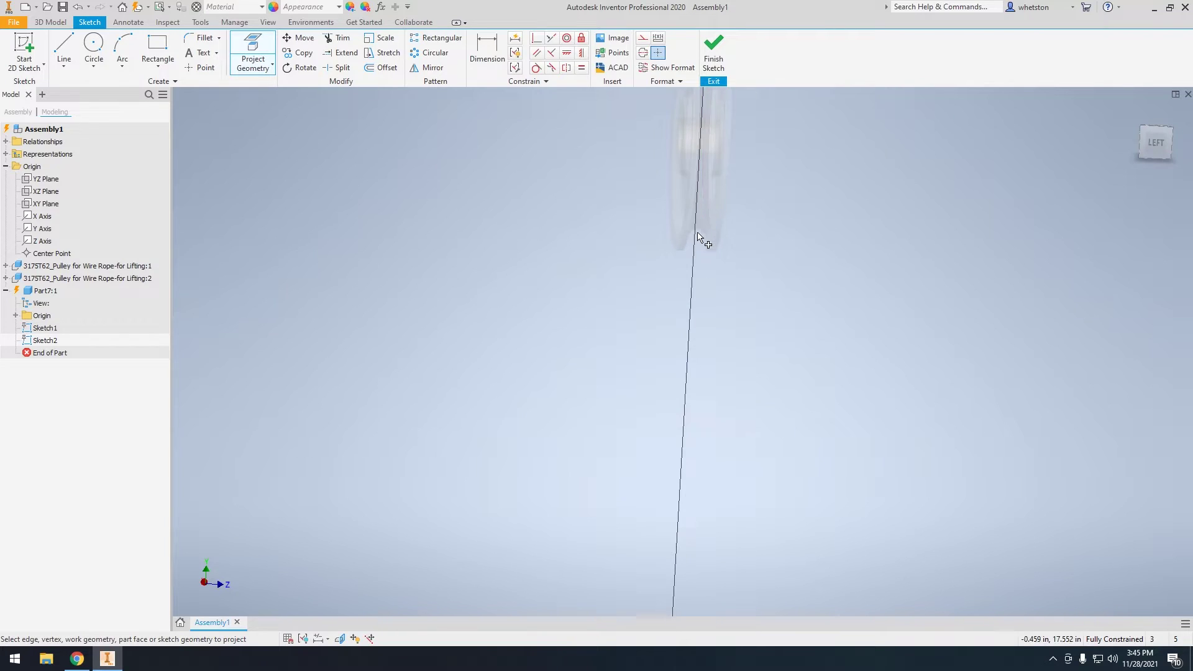
{"action": "scroll", "coordinate": [706, 205], "scroll_direction": "up", "scroll_amount": 2}
{"action": "left_click", "coordinate": [712, 207]}
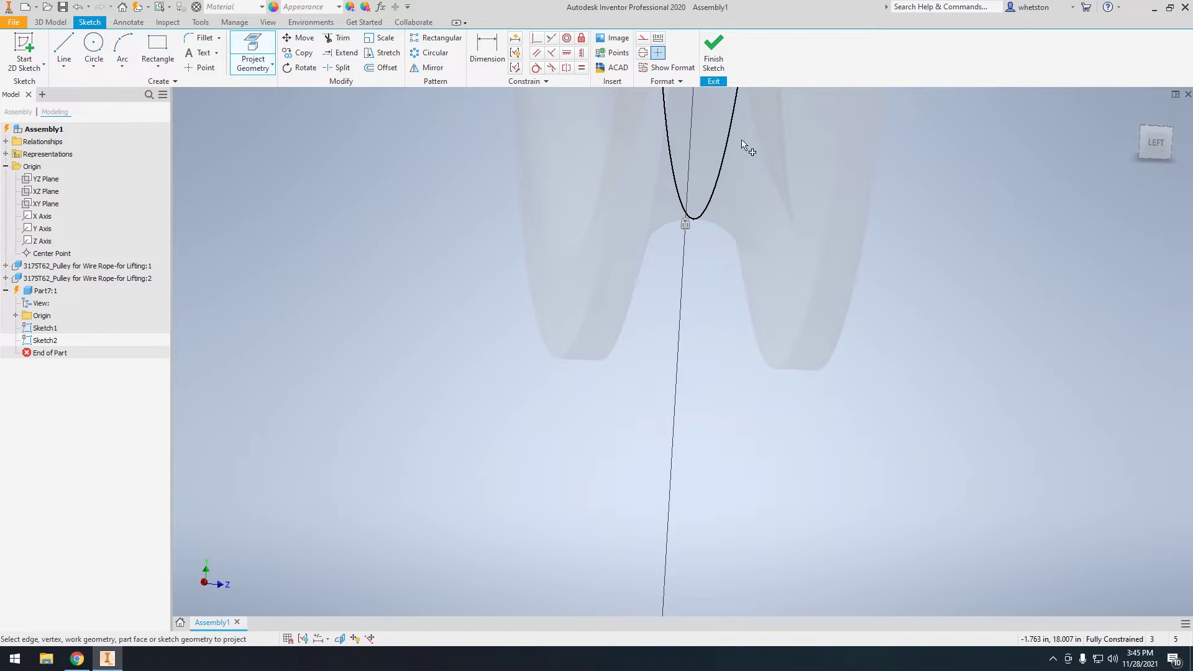
{"action": "scroll", "coordinate": [700, 333], "scroll_direction": "down", "scroll_amount": 3}
{"action": "left_click_drag", "start_coordinate": [1154, 145], "coordinate": [1116, 157]}
{"action": "left_click", "coordinate": [1161, 146]}
{"action": "scroll", "coordinate": [651, 311], "scroll_direction": "up", "scroll_amount": 3}
{"action": "key", "text": "Escape"}
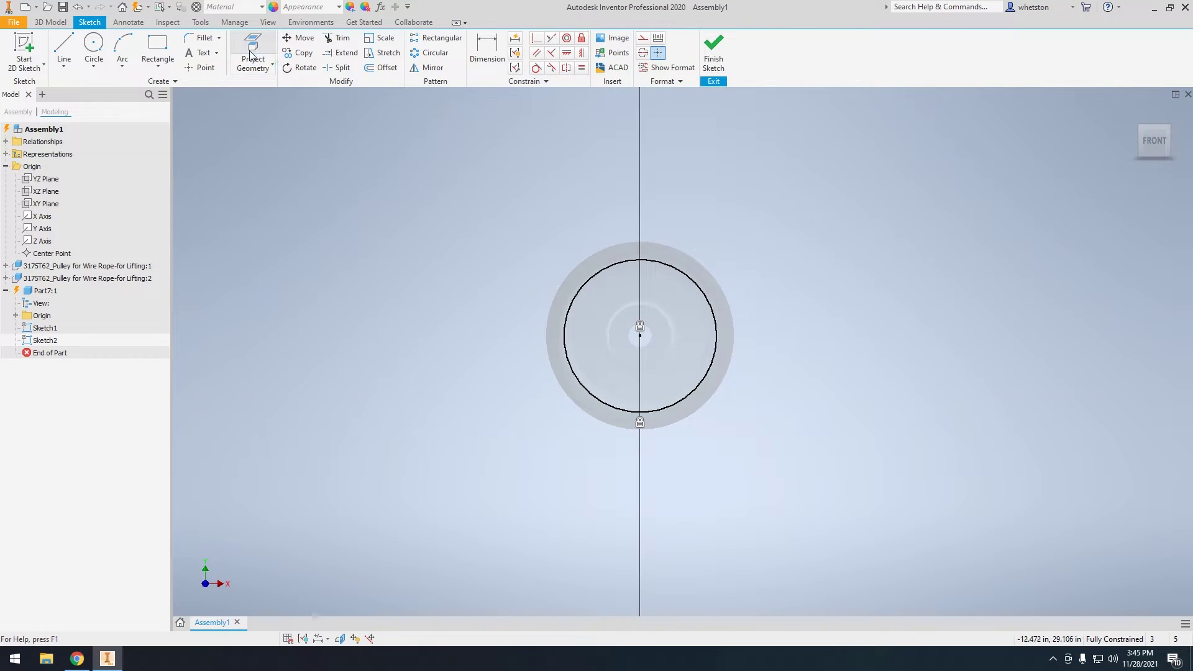
Draw a circle on the upper pulley's center with a diameter of 4.875+.25 in.
{"action": "key", "text": "c"}
{"action": "left_click", "coordinate": [640, 336]}
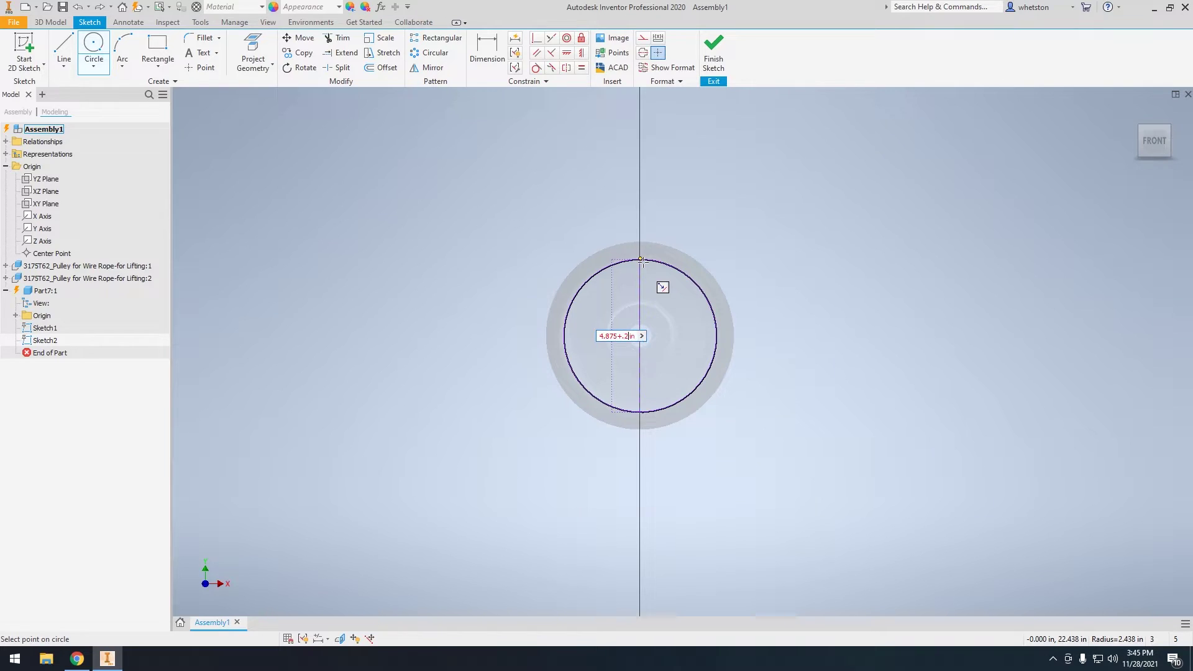
{"action": "type", "text": "5"}
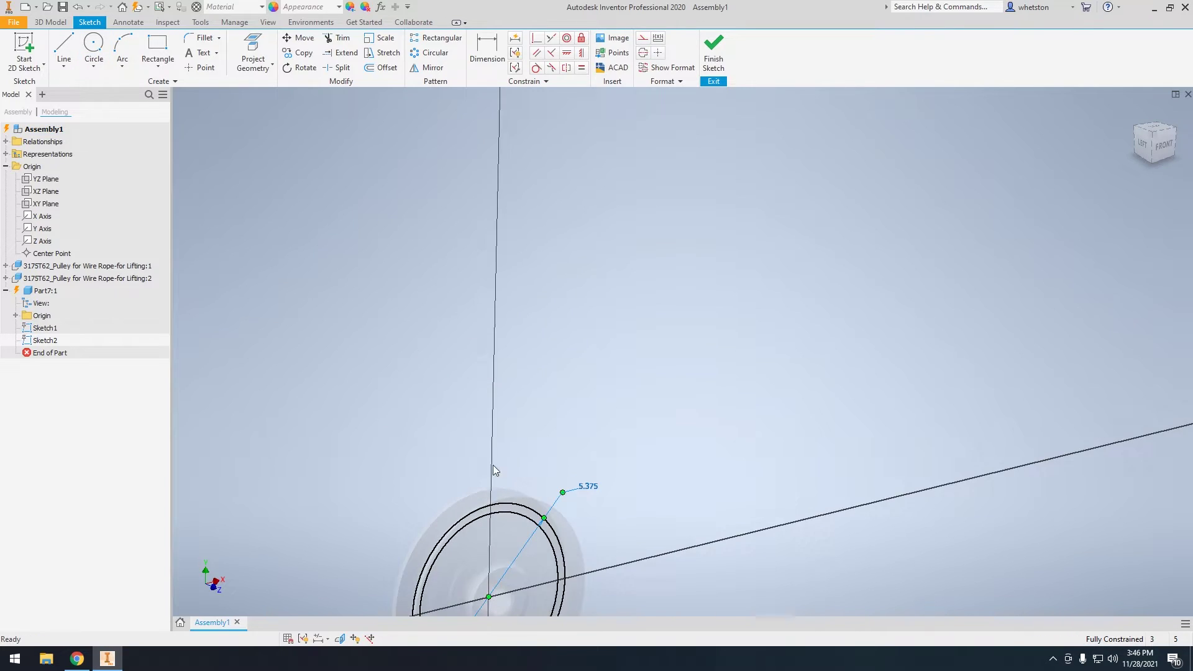
Set the upper pulley circle's diameter to 4.875 in + 0.5 in.
{"action": "scroll", "coordinate": [493, 465], "scroll_direction": "up", "scroll_amount": 3}
{"action": "scroll", "coordinate": [502, 210], "scroll_direction": "down", "scroll_amount": 3}
{"action": "middle_click_drag", "start_coordinate": [502, 210], "coordinate": [500, 277]}
{"action": "double_click", "coordinate": [630, 181]}
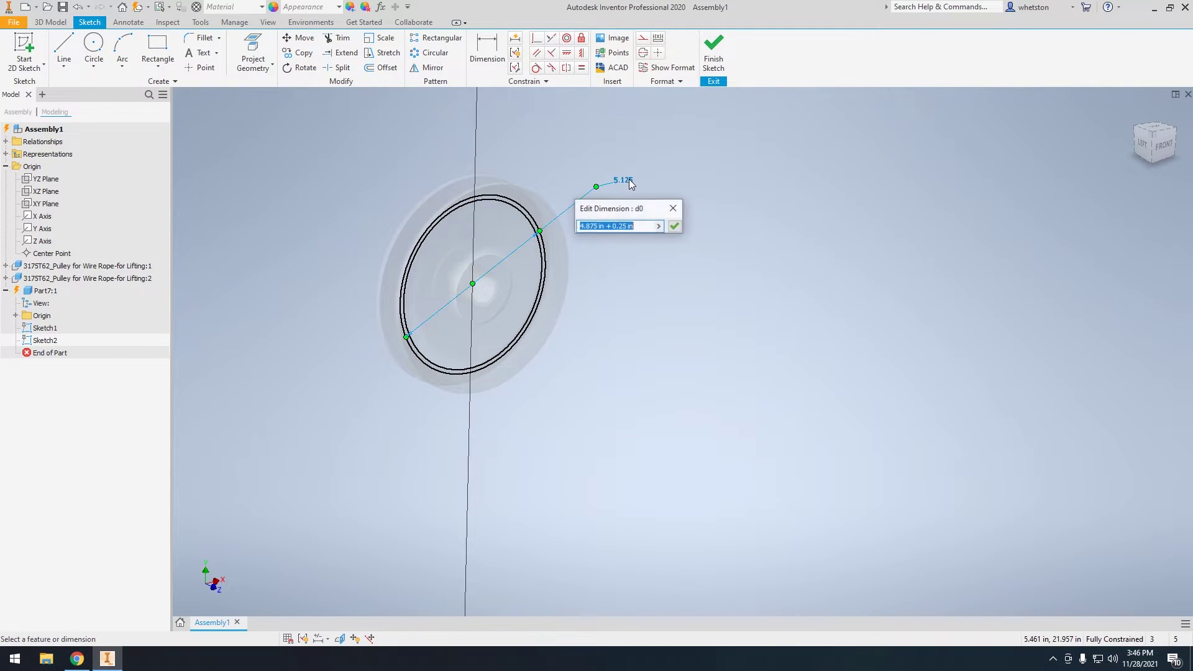
{"action": "type", "text": "5"}
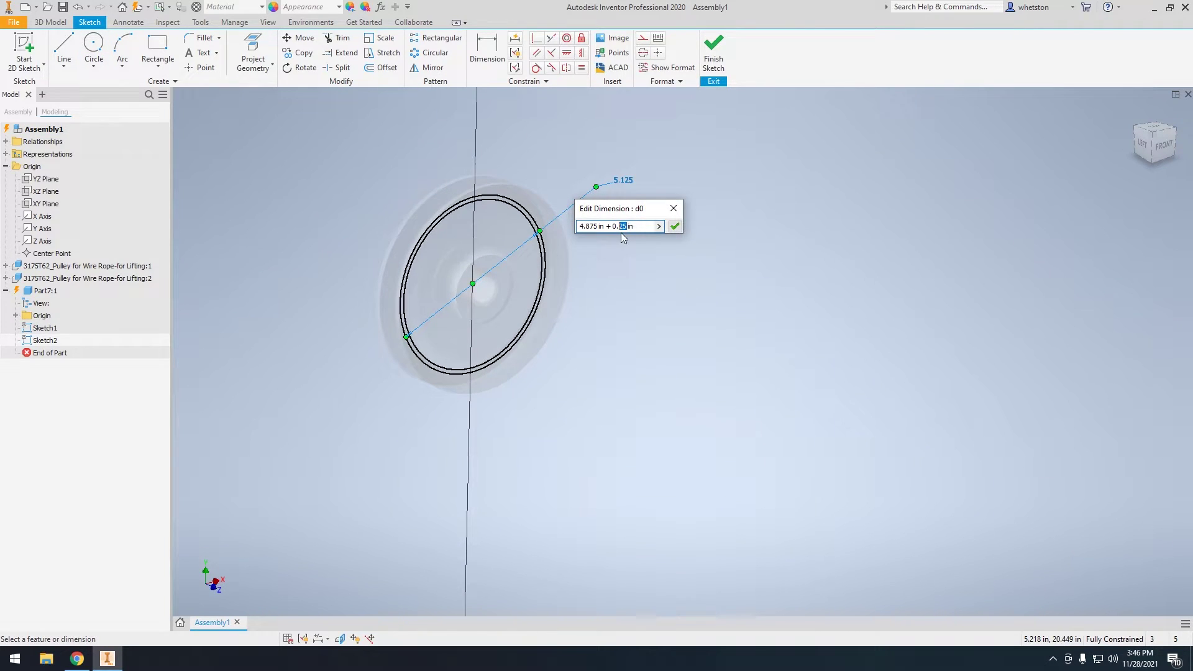
{"action": "key", "text": "Return"}
{"action": "scroll", "coordinate": [607, 254], "scroll_direction": "down", "scroll_amount": 3}
{"action": "left_click", "coordinate": [1164, 144]}
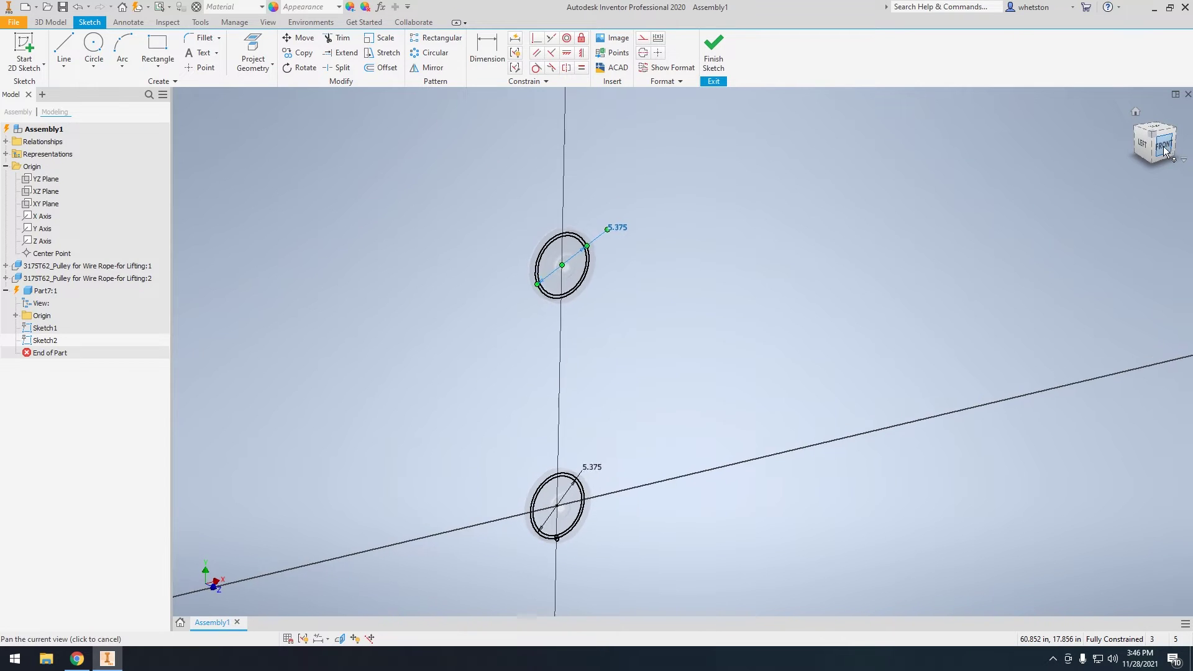
Examine where the lower pulley's path circle passes through the rope profile circle, and return to the front view.
{"action": "scroll", "coordinate": [674, 348], "scroll_direction": "up", "scroll_amount": 8}
{"action": "scroll", "coordinate": [590, 436], "scroll_direction": "down", "scroll_amount": 10}
{"action": "middle_click_drag", "start_coordinate": [583, 449], "coordinate": [614, 239]}
{"action": "middle_click_drag", "start_coordinate": [564, 419], "coordinate": [614, 438], "text": "shift"}
{"action": "scroll", "coordinate": [614, 438], "scroll_direction": "up", "scroll_amount": 10}
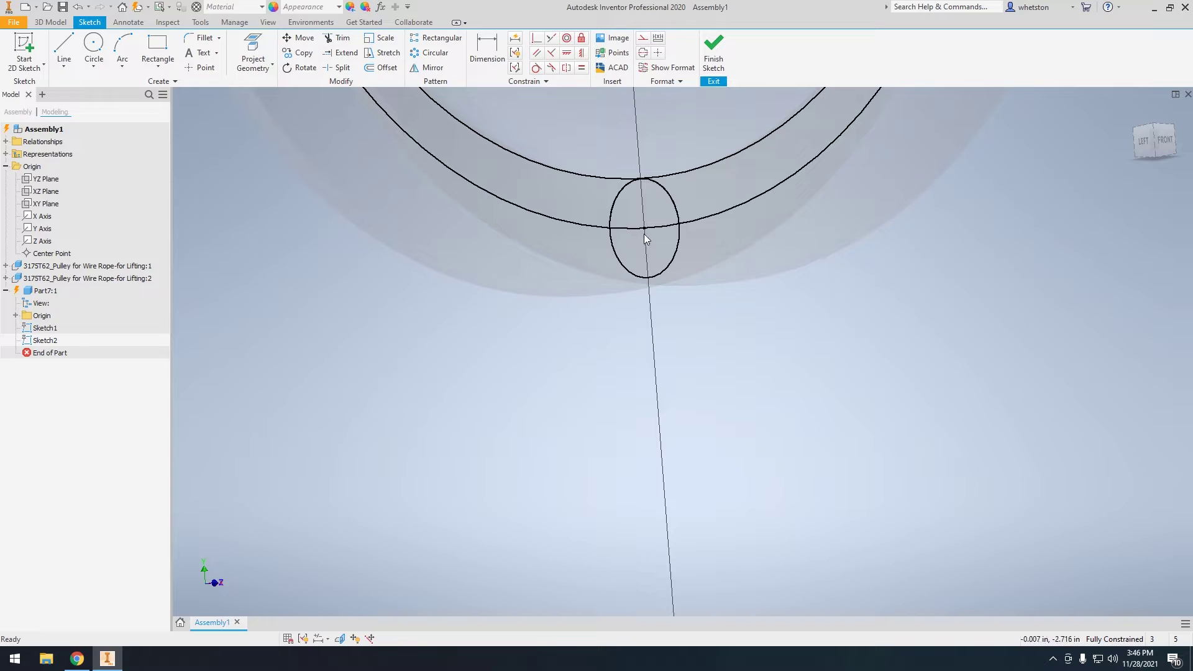
{"action": "scroll", "coordinate": [645, 242], "scroll_direction": "down", "scroll_amount": 5}
{"action": "key", "text": "Page_Up"}
{"action": "scroll", "coordinate": [552, 256], "scroll_direction": "up", "scroll_amount": 4}
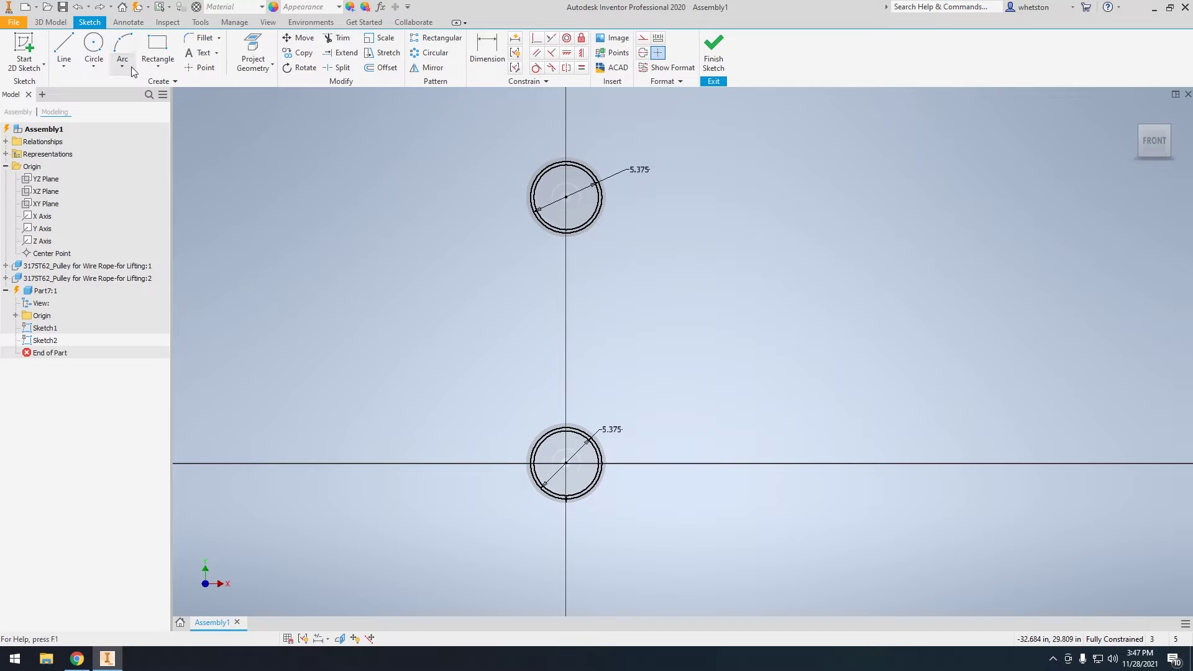
Sketch a slanted line from the lower left of both pulleys to just above the upper pulley.
{"action": "left_click", "coordinate": [64, 50]}
{"action": "scroll", "coordinate": [391, 190], "scroll_direction": "down", "scroll_amount": 4}
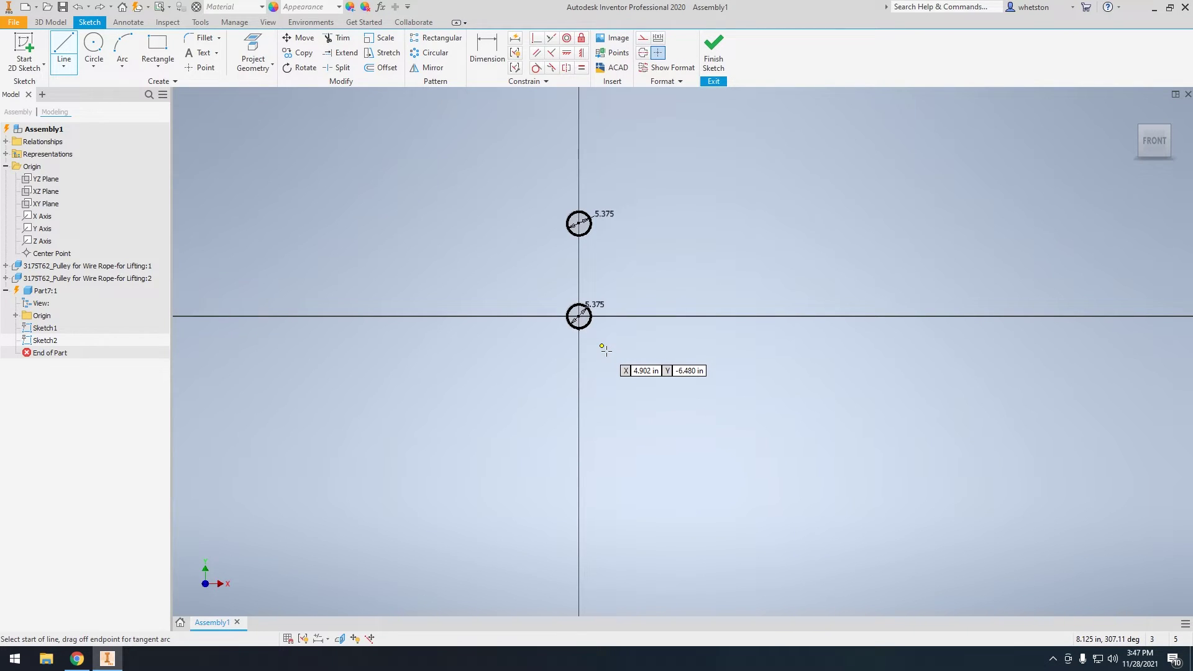
{"action": "left_click", "coordinate": [411, 384]}
{"action": "left_click", "coordinate": [586, 186]}
{"action": "right_click", "coordinate": [542, 202]}
{"action": "left_click", "coordinate": [585, 201]}
Sketch a second slanted line between the pulleys, from right of the upper pulley to left of the lower one.
{"action": "left_click", "coordinate": [67, 48]}
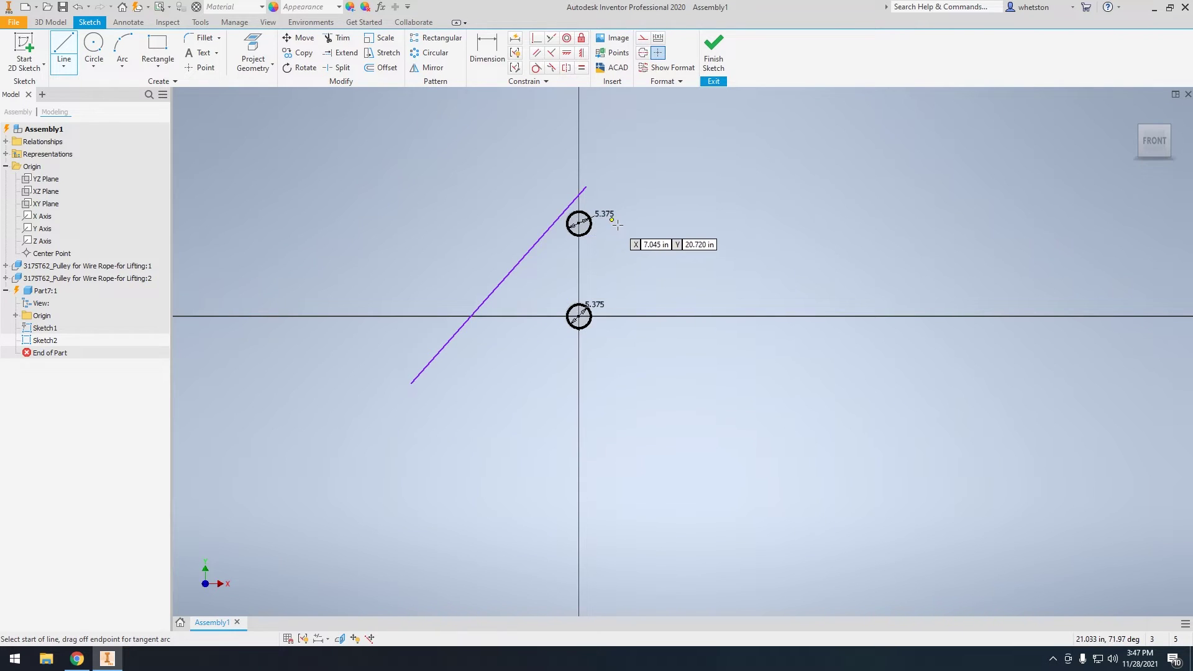
{"action": "left_click", "coordinate": [631, 212]}
{"action": "left_click", "coordinate": [547, 329]}
{"action": "right_click", "coordinate": [547, 330]}
{"action": "left_click", "coordinate": [566, 290]}
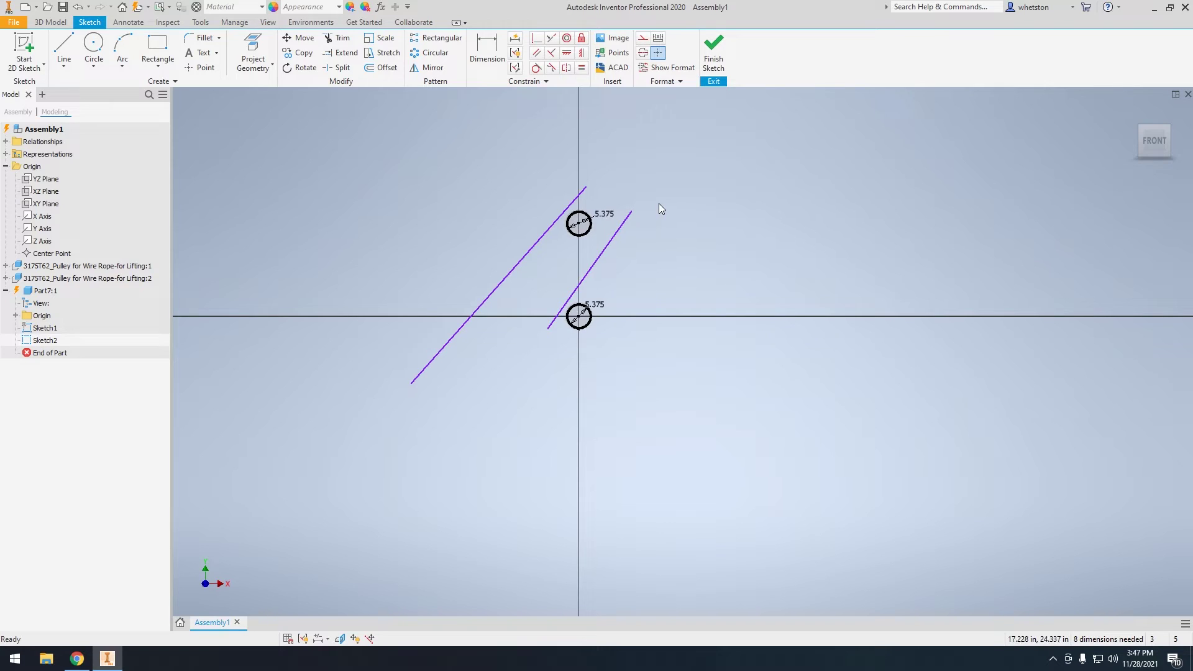
Sketch a third slanted line from below the lower pulley up to the right of the upper pulley.
{"action": "left_click", "coordinate": [62, 43]}
{"action": "left_click", "coordinate": [589, 350]}
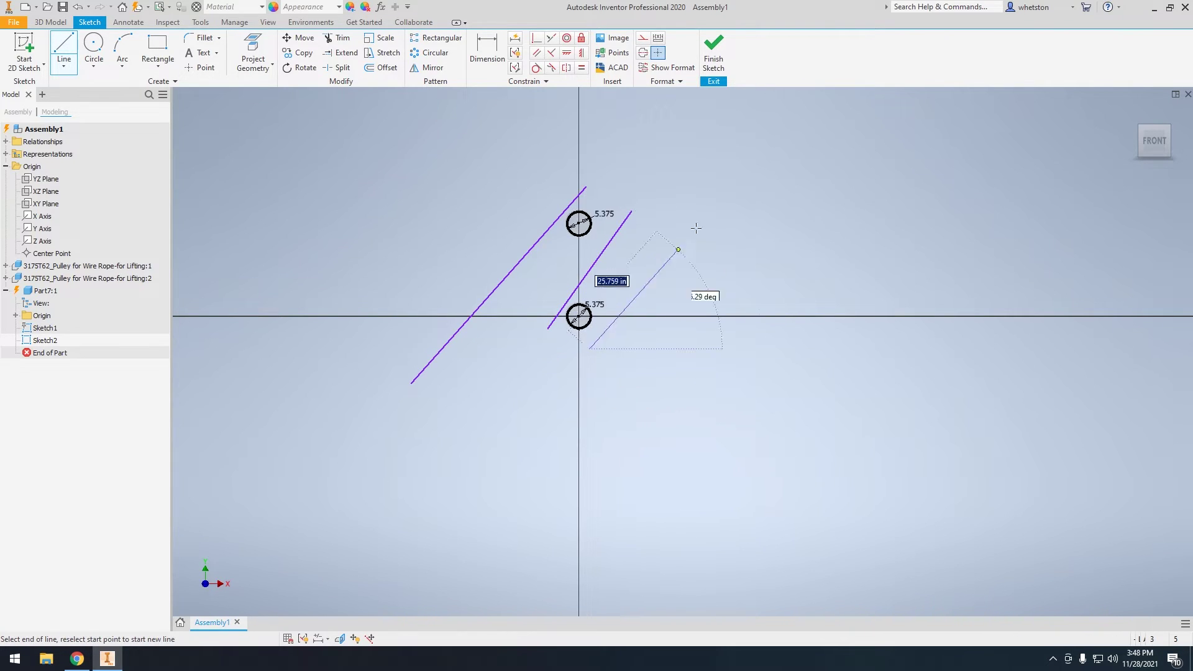
{"action": "left_click", "coordinate": [690, 182]}
{"action": "right_click", "coordinate": [694, 186]}
{"action": "left_click", "coordinate": [689, 144]}
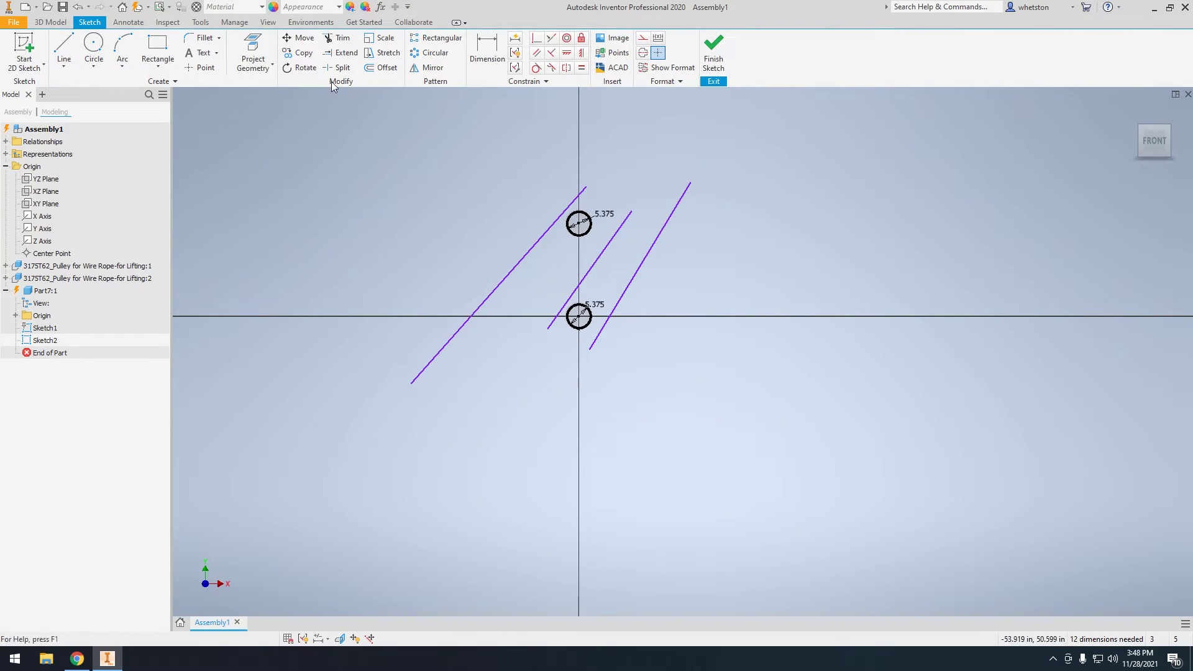
Make the right line tangent to the lower circle, the middle line to both circles, and the left line to the upper circle.
{"action": "scroll", "coordinate": [565, 240], "scroll_direction": "up", "scroll_amount": 3}
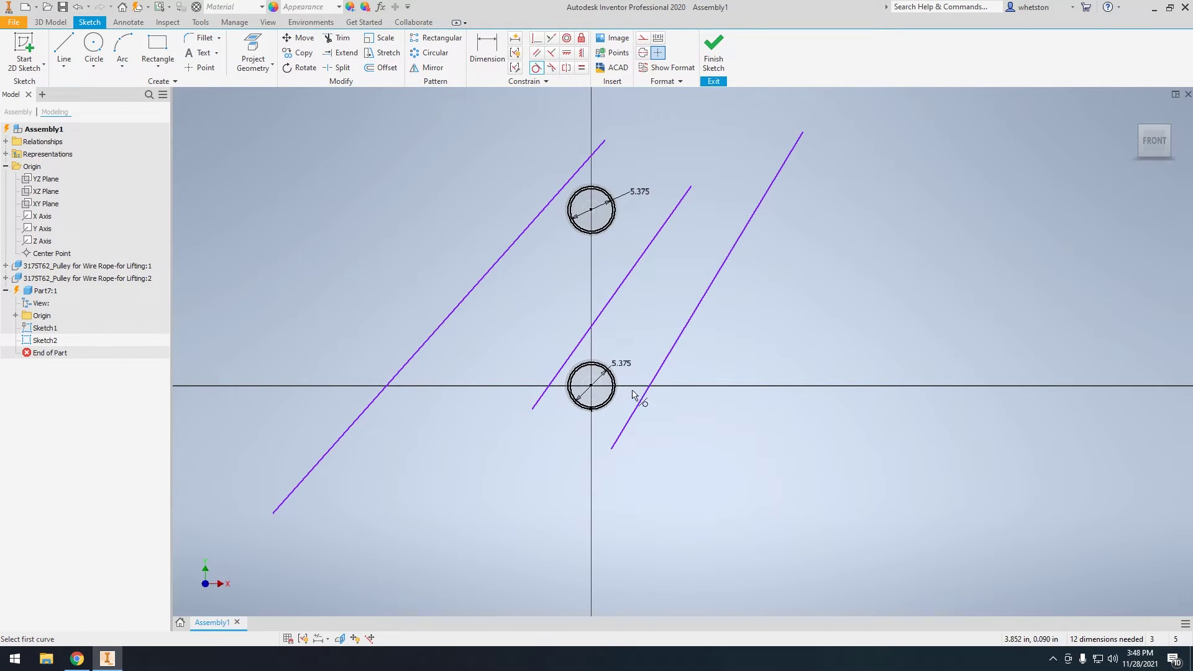
{"action": "left_click", "coordinate": [613, 409]}
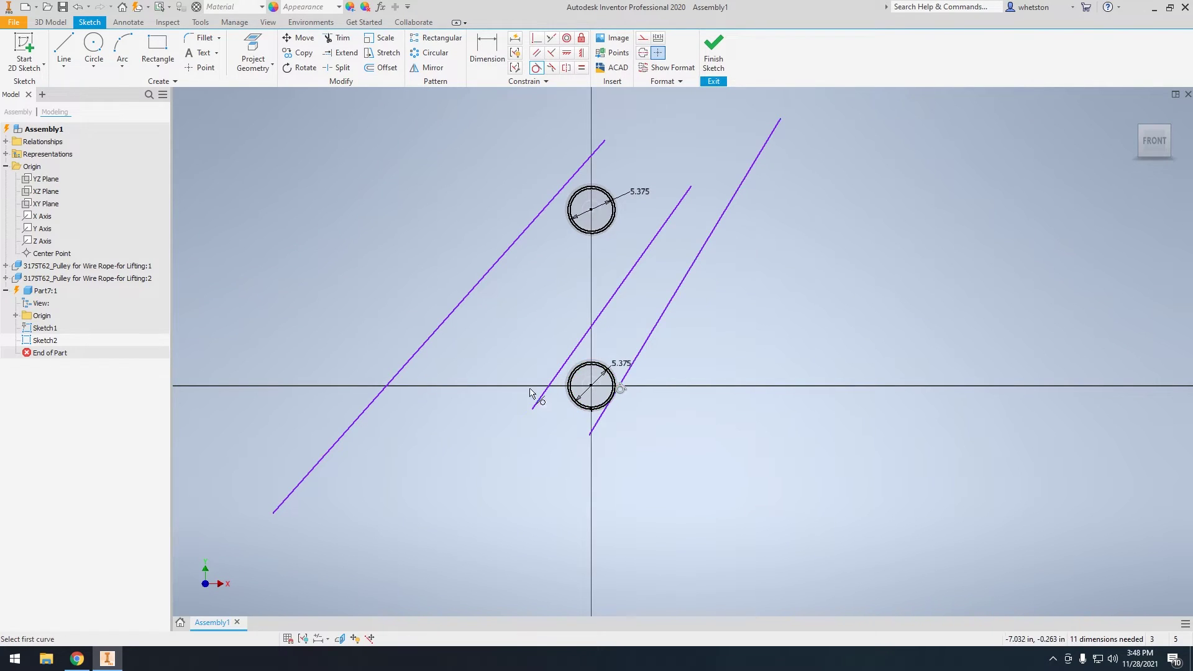
{"action": "left_click", "coordinate": [570, 377]}
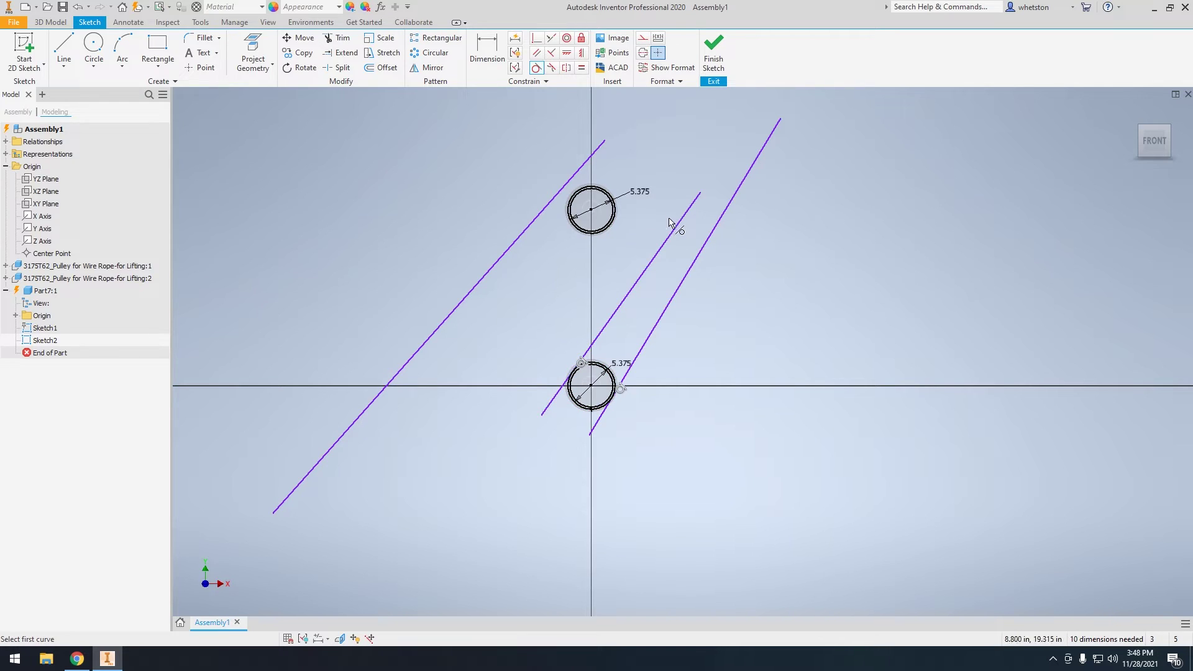
{"action": "left_click", "coordinate": [614, 217]}
{"action": "left_click", "coordinate": [556, 194]}
{"action": "left_click", "coordinate": [569, 203]}
{"action": "key", "text": "Escape"}
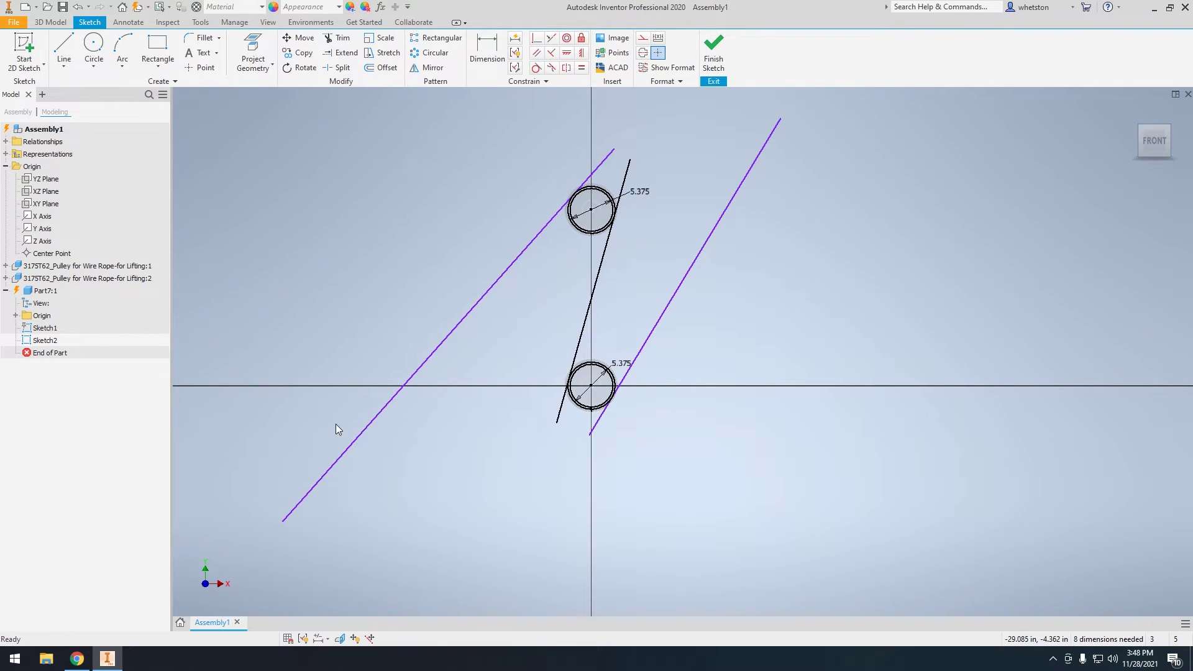
Reposition the free ends of the left and right lines so both rope runs are steeper.
{"action": "mouse_move", "coordinate": [281, 526]}
{"action": "left_mouse_down"}
{"action": "mouse_move", "coordinate": [426, 540]}
{"action": "mouse_move", "coordinate": [349, 543]}
{"action": "mouse_move", "coordinate": [267, 519]}
{"action": "mouse_move", "coordinate": [330, 559]}
{"action": "mouse_move", "coordinate": [345, 556]}
{"action": "left_mouse_up"}
{"action": "middle_click_drag", "start_coordinate": [414, 497], "coordinate": [546, 336]}
{"action": "scroll", "coordinate": [546, 336], "scroll_direction": "up", "scroll_amount": 2}
{"action": "left_click_drag", "start_coordinate": [505, 371], "coordinate": [504, 402]}
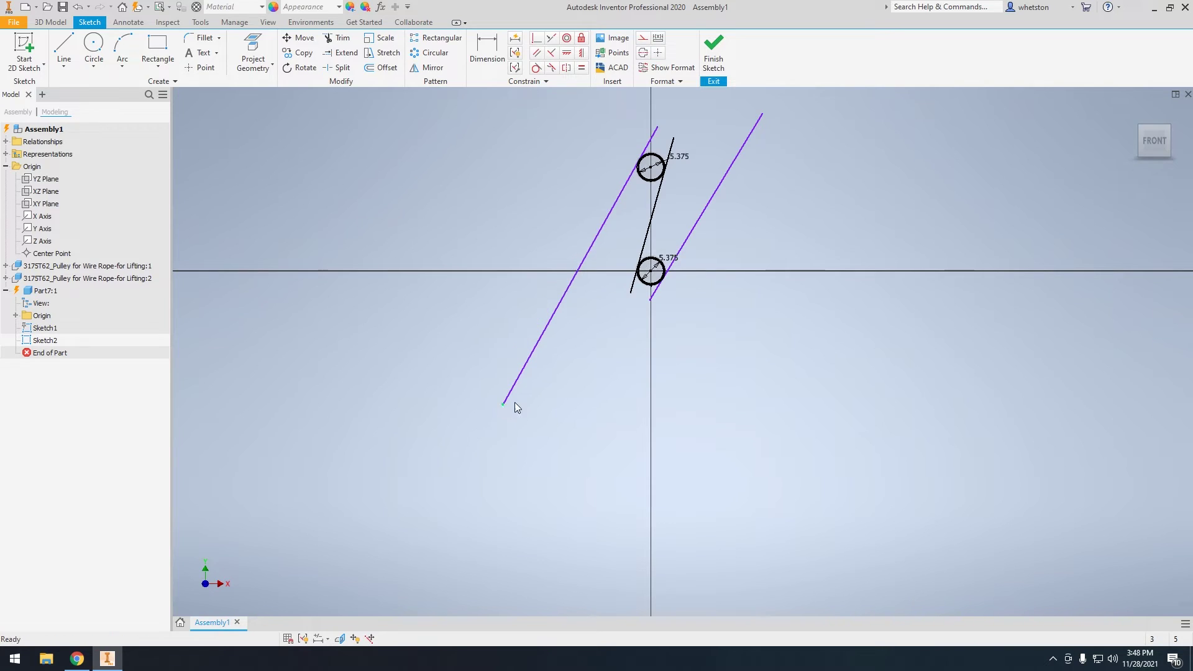
{"action": "middle_click_drag", "start_coordinate": [760, 163], "coordinate": [697, 292]}
{"action": "left_click_drag", "start_coordinate": [700, 240], "coordinate": [645, 234]}
{"action": "right_click", "coordinate": [663, 268]}
{"action": "left_click", "coordinate": [663, 249]}
Trim the line ends that extend past their tangent points on the two pulley circles.
{"action": "key", "text": "x"}
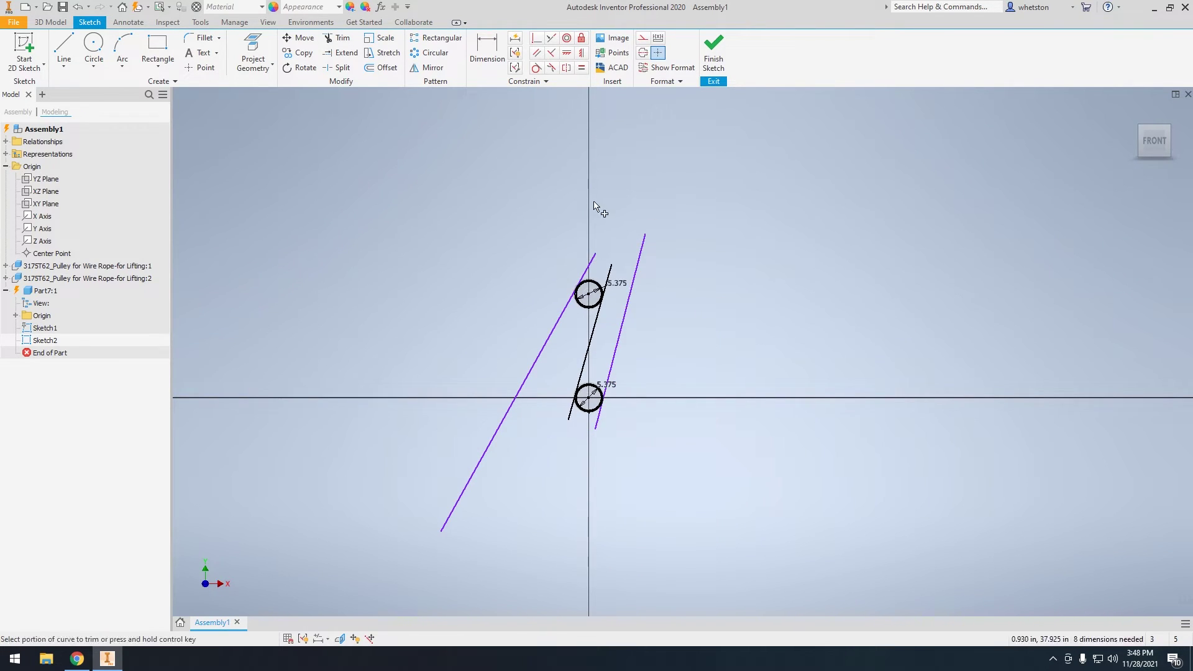
{"action": "scroll", "coordinate": [606, 422], "scroll_direction": "up", "scroll_amount": 5}
{"action": "left_click", "coordinate": [585, 424]}
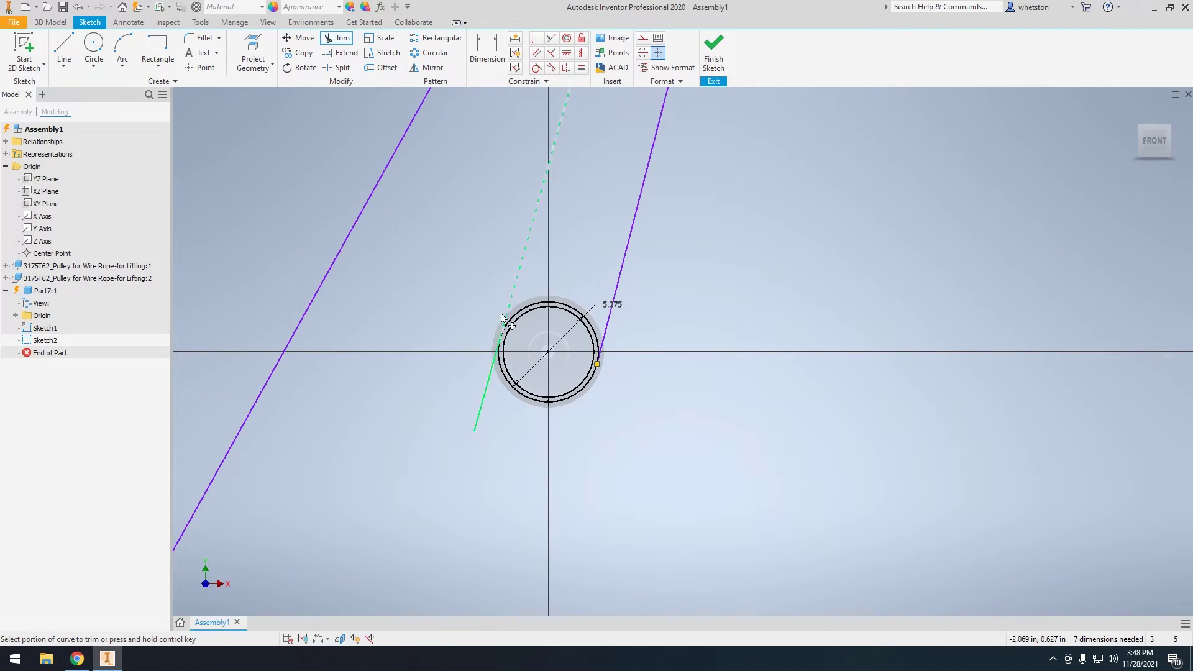
{"action": "left_click", "coordinate": [482, 407]}
{"action": "scroll", "coordinate": [482, 407], "scroll_direction": "down", "scroll_amount": 3}
{"action": "left_click", "coordinate": [517, 134]}
{"action": "scroll", "coordinate": [497, 158], "scroll_direction": "up", "scroll_amount": 4}
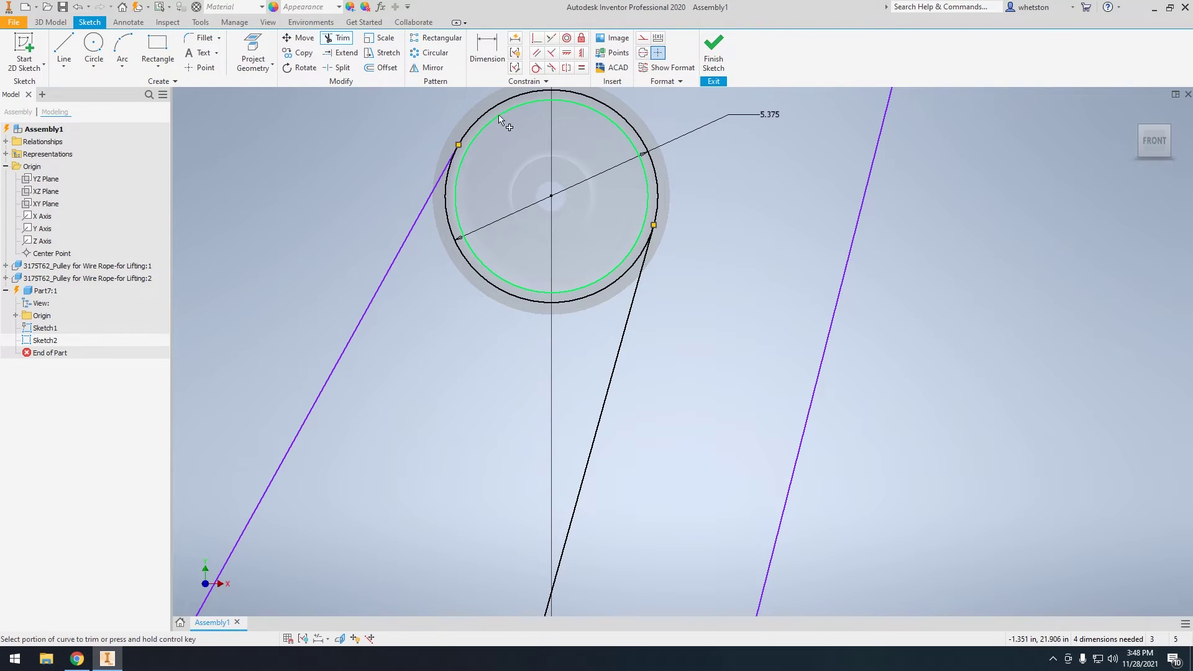
Trim the upper circle to its top arc and the lower circle to its bottom arc between tangent points, removing the inner circles.
{"action": "scroll", "coordinate": [577, 336], "scroll_direction": "down", "scroll_amount": 3}
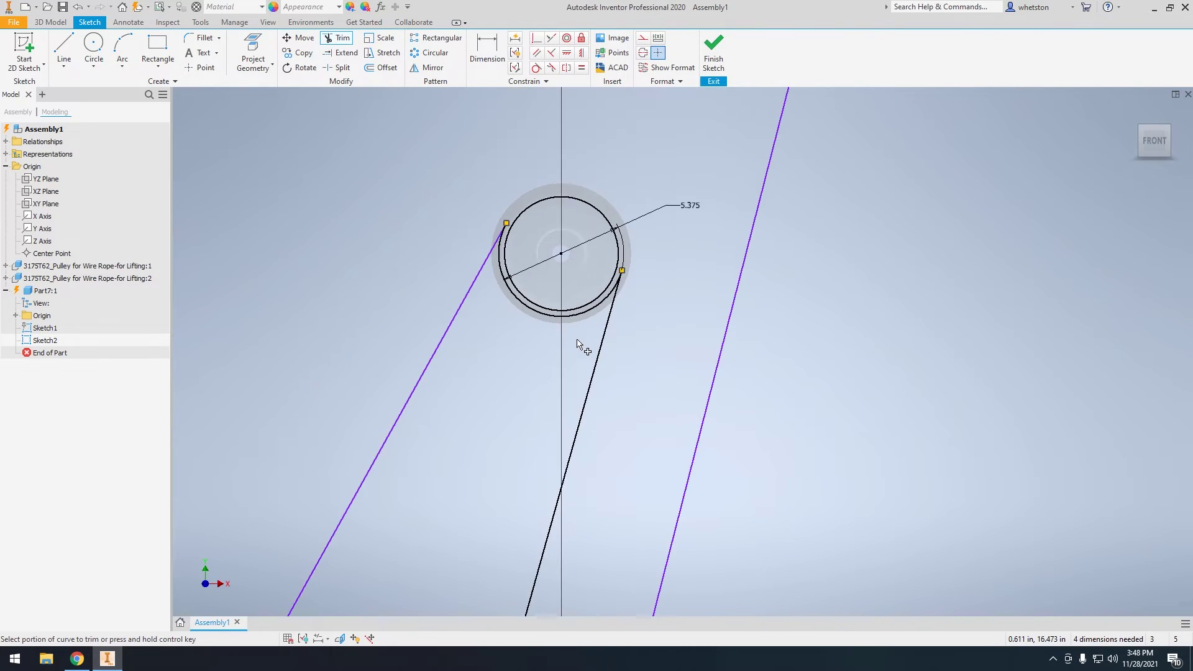
{"action": "middle_click_drag", "start_coordinate": [577, 465], "coordinate": [595, 337]}
{"action": "middle_click_drag", "start_coordinate": [576, 606], "coordinate": [592, 449]}
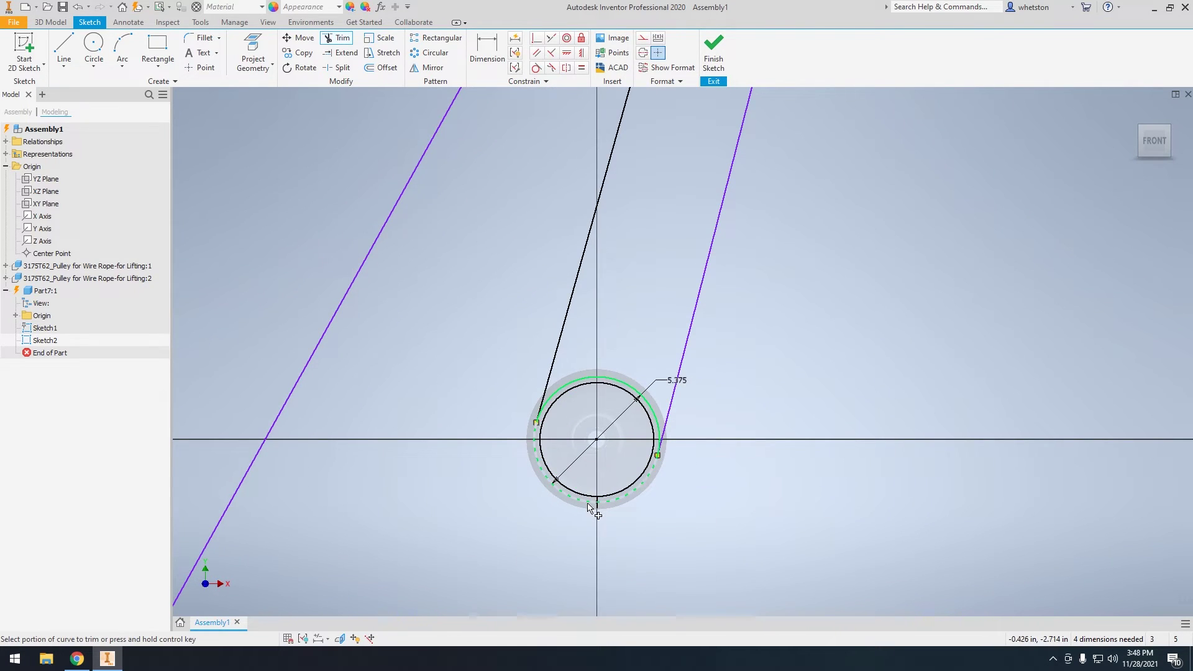
{"action": "scroll", "coordinate": [610, 246], "scroll_direction": "down", "scroll_amount": 3}
{"action": "scroll", "coordinate": [584, 233], "scroll_direction": "up", "scroll_amount": 3}
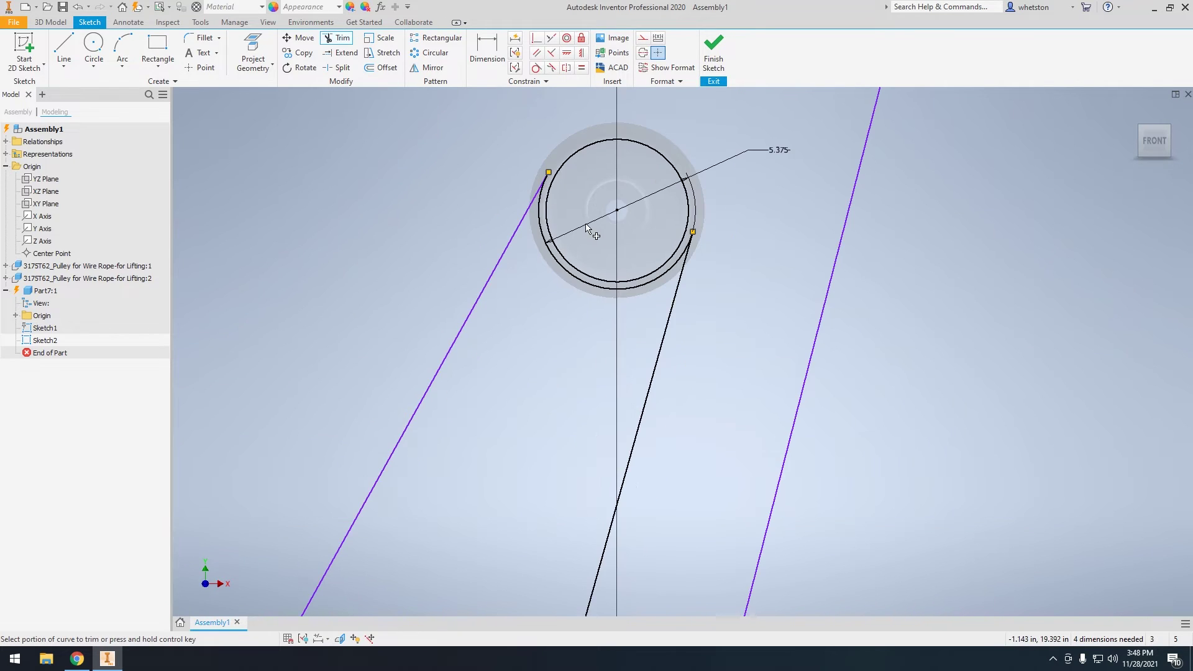
{"action": "key", "text": "x"}
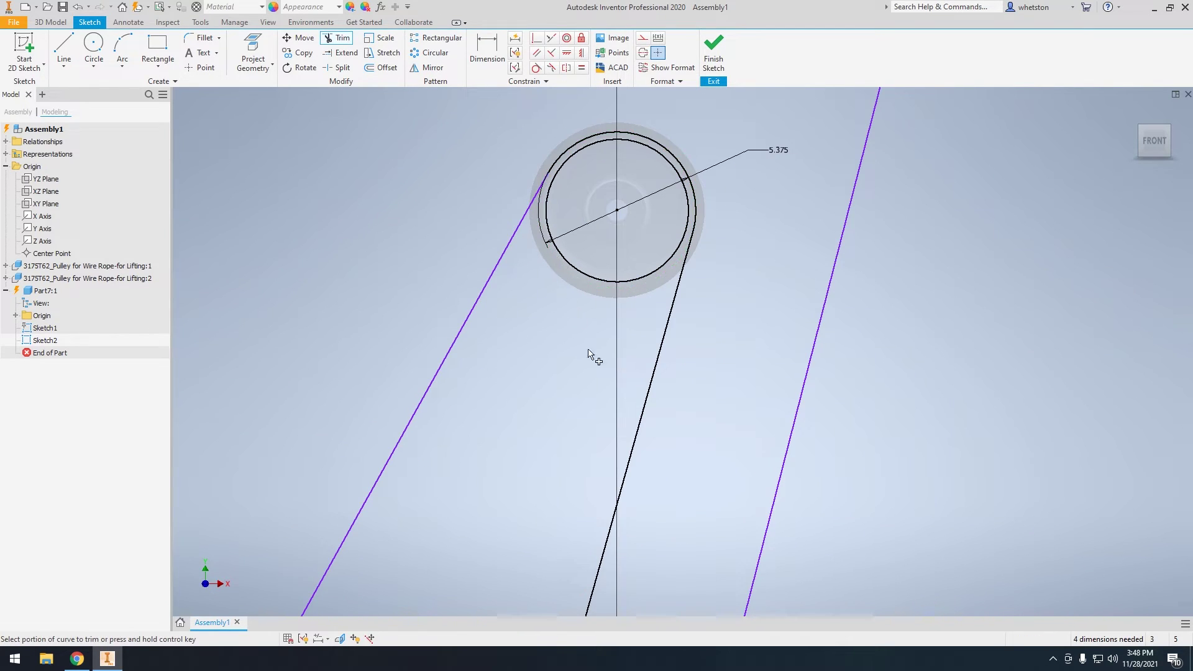
{"action": "scroll", "coordinate": [599, 360], "scroll_direction": "down", "scroll_amount": 3}
{"action": "scroll", "coordinate": [607, 417], "scroll_direction": "up", "scroll_amount": 3}
{"action": "left_click", "coordinate": [609, 422]}
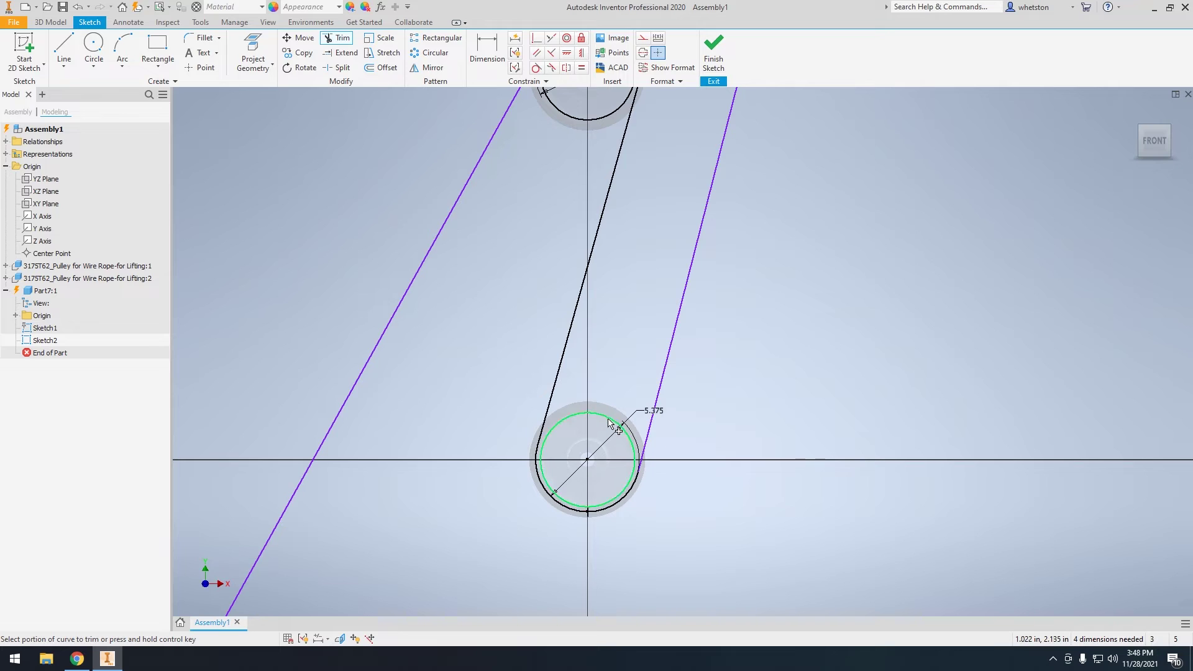
{"action": "key", "text": "Escape"}
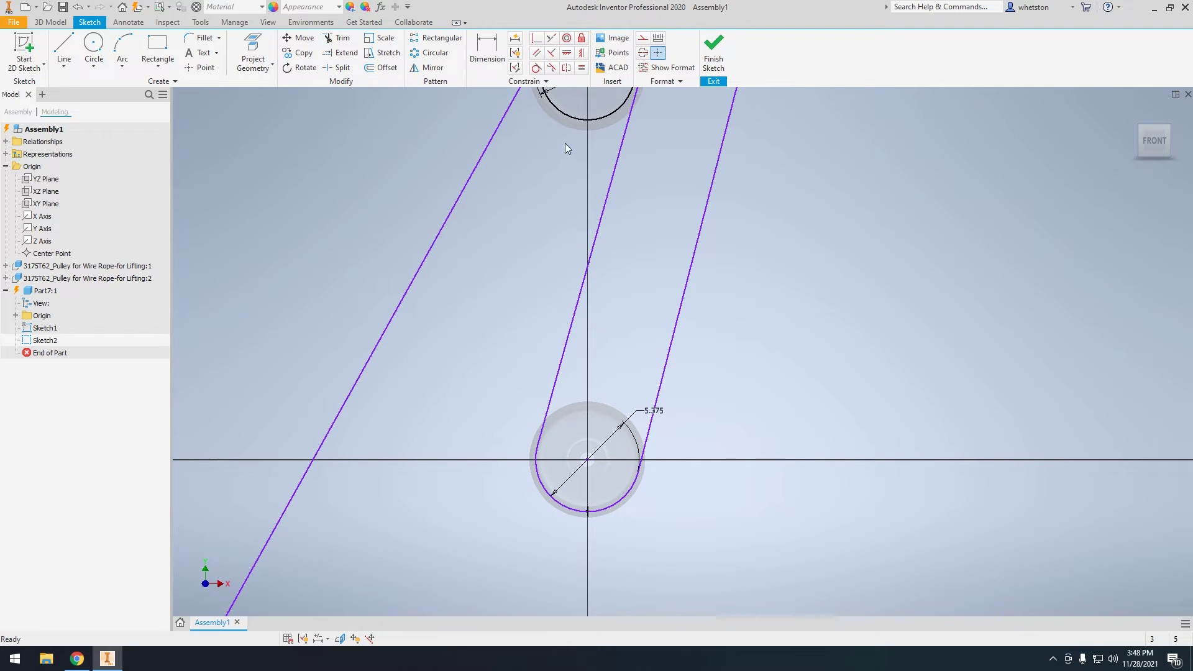
Reposition the lower arc's diameter dimension below the pulley and finish the path sketch.
{"action": "scroll", "coordinate": [572, 165], "scroll_direction": "down", "scroll_amount": 2}
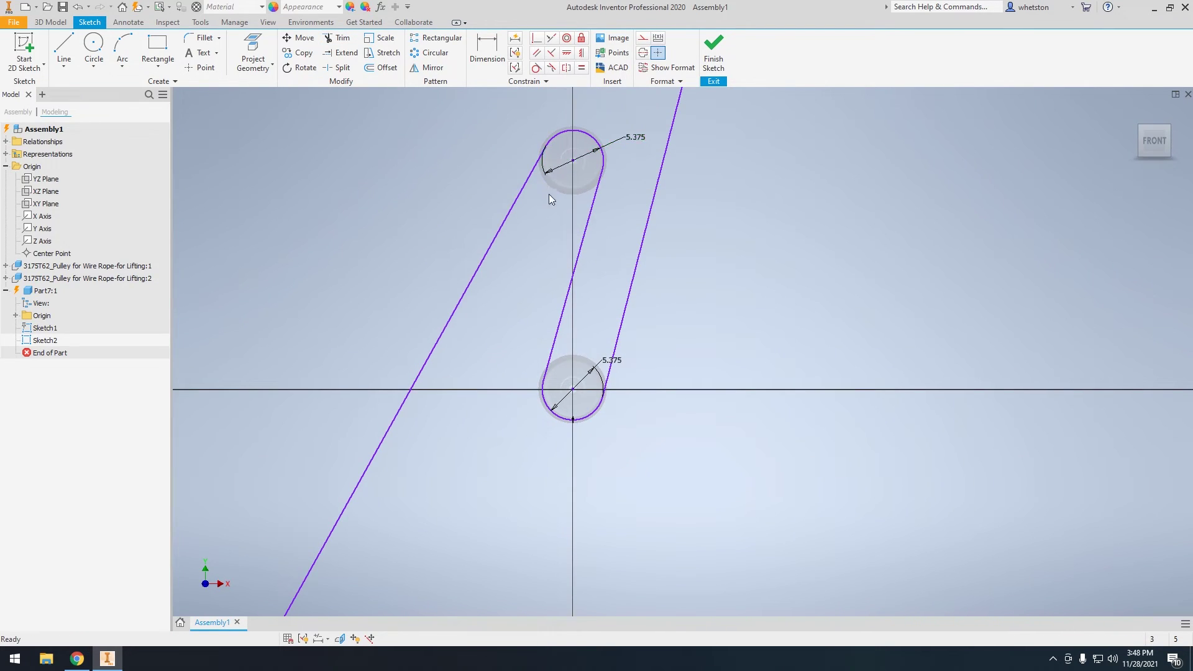
{"action": "scroll", "coordinate": [532, 447], "scroll_direction": "up", "scroll_amount": 5}
{"action": "scroll", "coordinate": [715, 182], "scroll_direction": "down", "scroll_amount": 2}
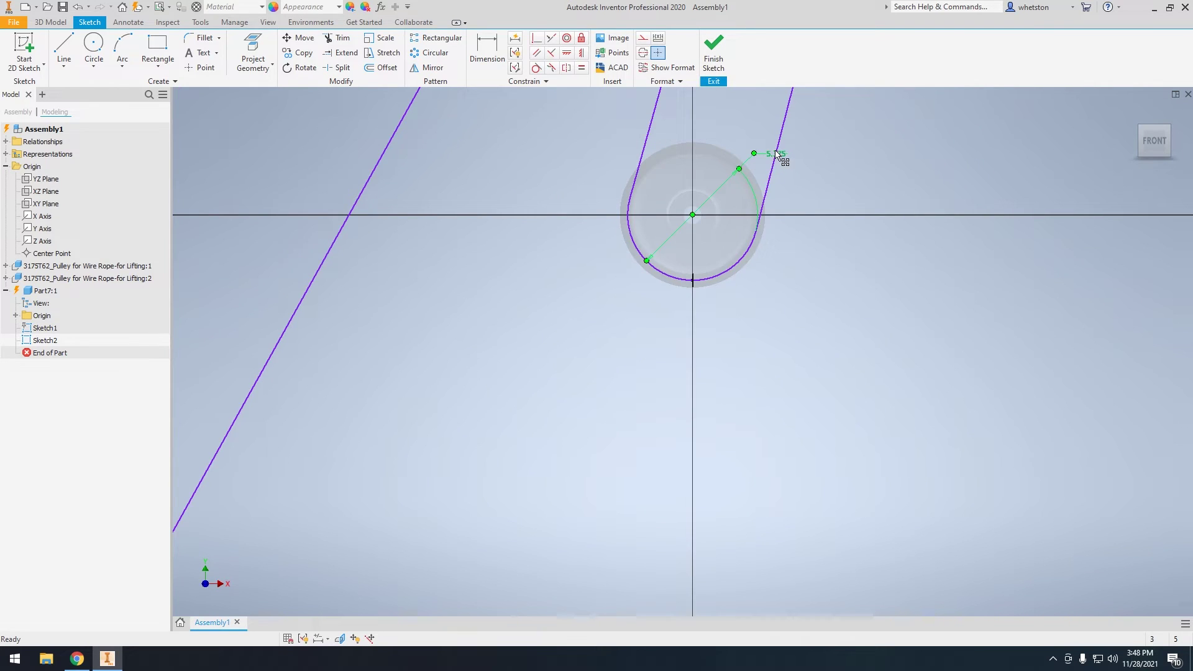
{"action": "left_click", "coordinate": [640, 373]}
{"action": "scroll", "coordinate": [567, 277], "scroll_direction": "down", "scroll_amount": 3}
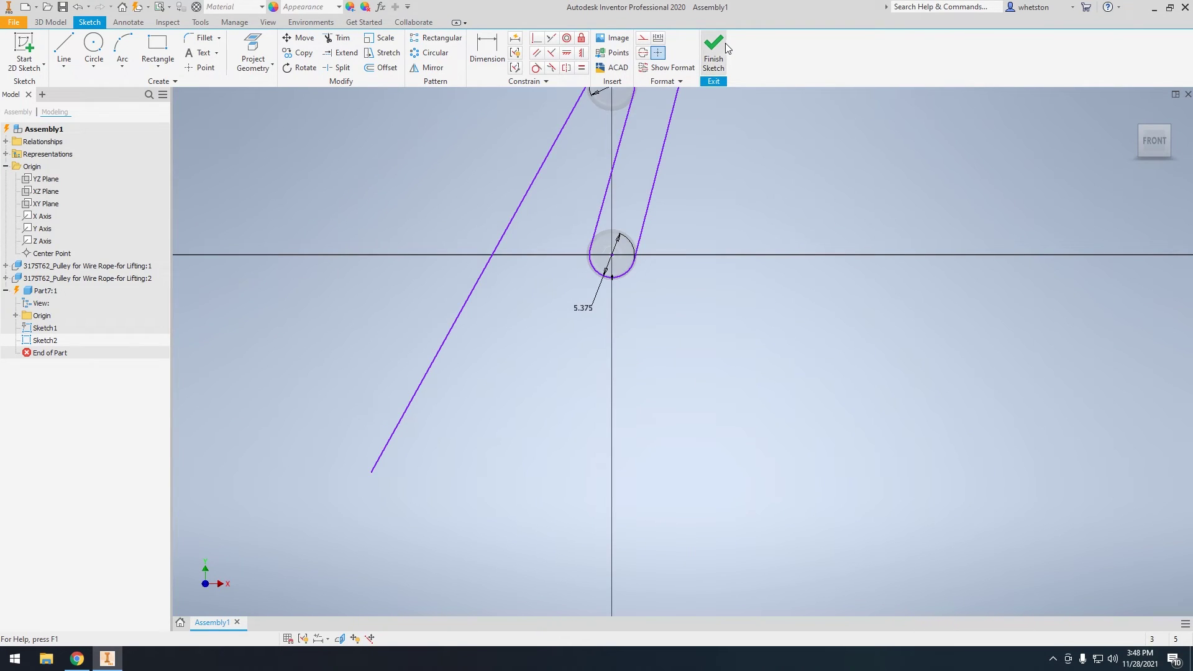
{"action": "left_click", "coordinate": [714, 49]}
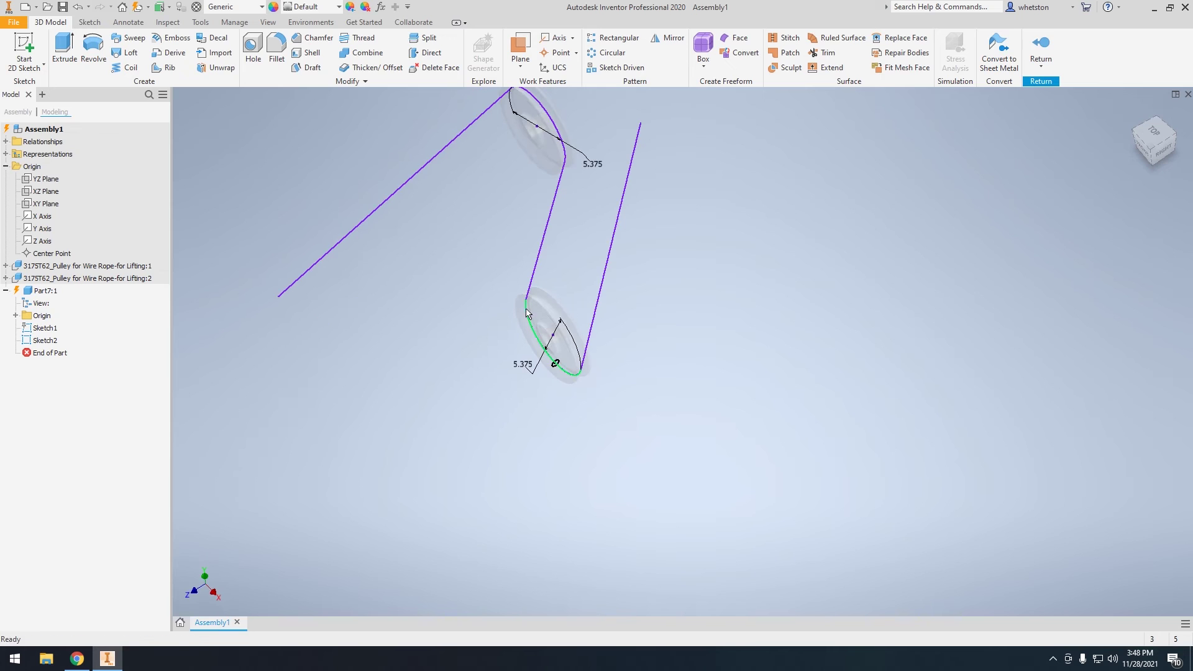
Sweep the small circular rope profile along the continuous path around both pulleys, with 0 deg taper and twist.
{"action": "middle_click_drag", "start_coordinate": [489, 301], "coordinate": [441, 273], "text": "shift"}
{"action": "left_click", "coordinate": [132, 39]}
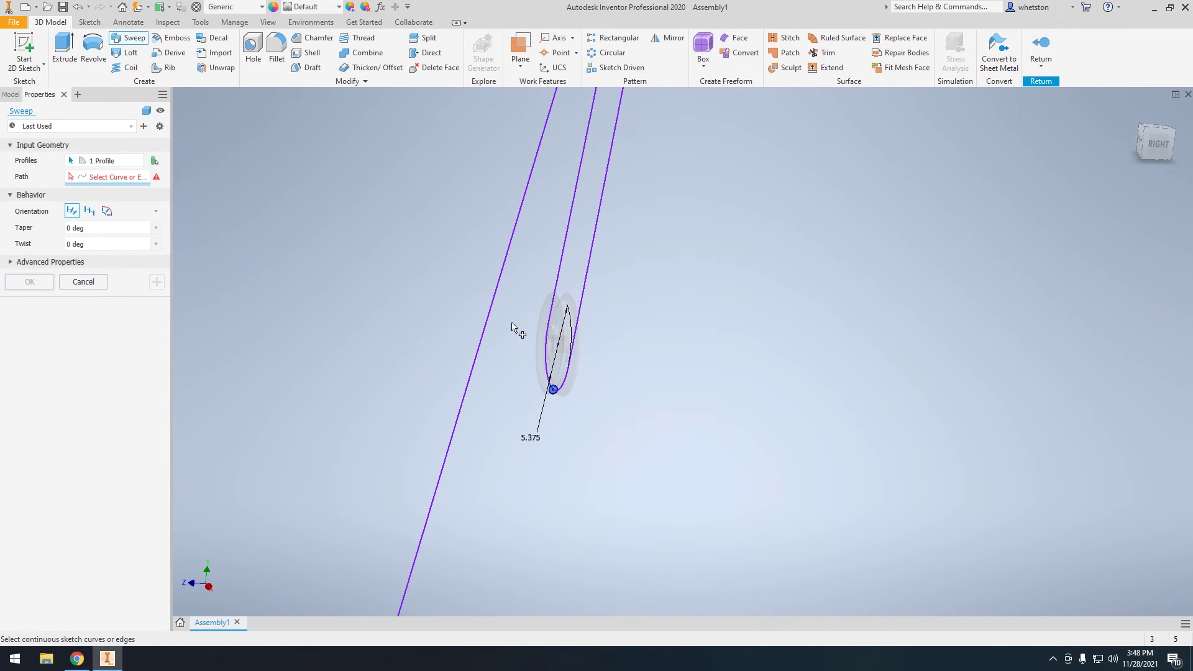
{"action": "scroll", "coordinate": [544, 398], "scroll_direction": "up", "scroll_amount": 5}
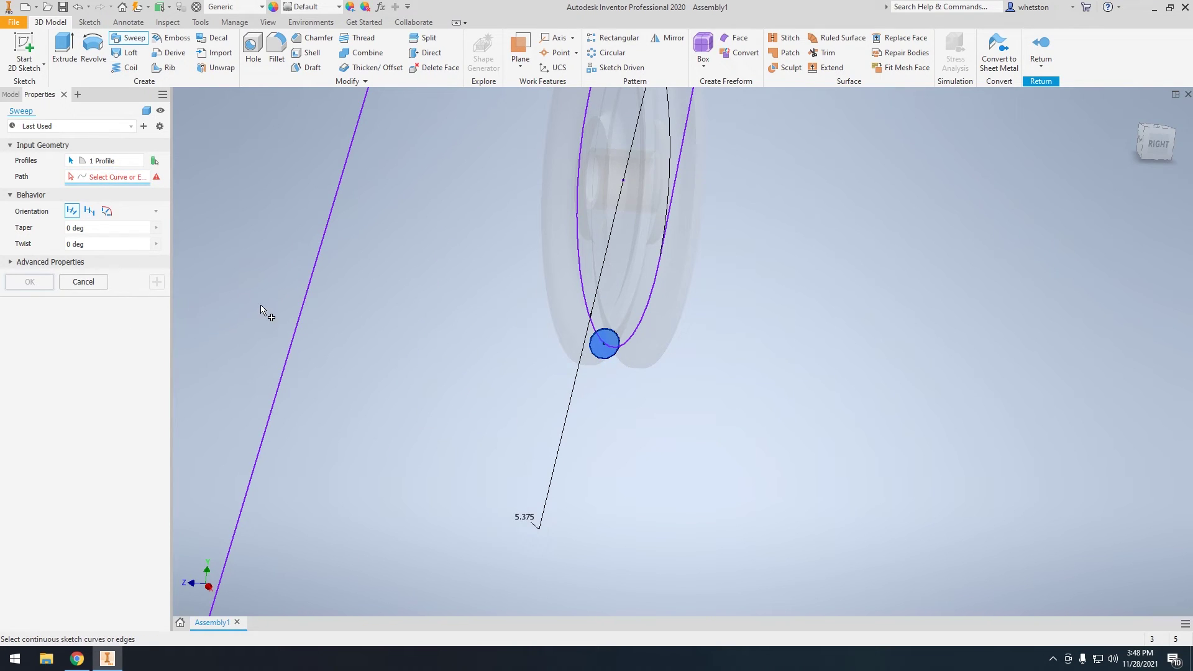
{"action": "left_click", "coordinate": [296, 320]}
{"action": "middle_click_drag", "start_coordinate": [306, 325], "coordinate": [613, 328], "text": "shift"}
{"action": "key", "text": "Return"}
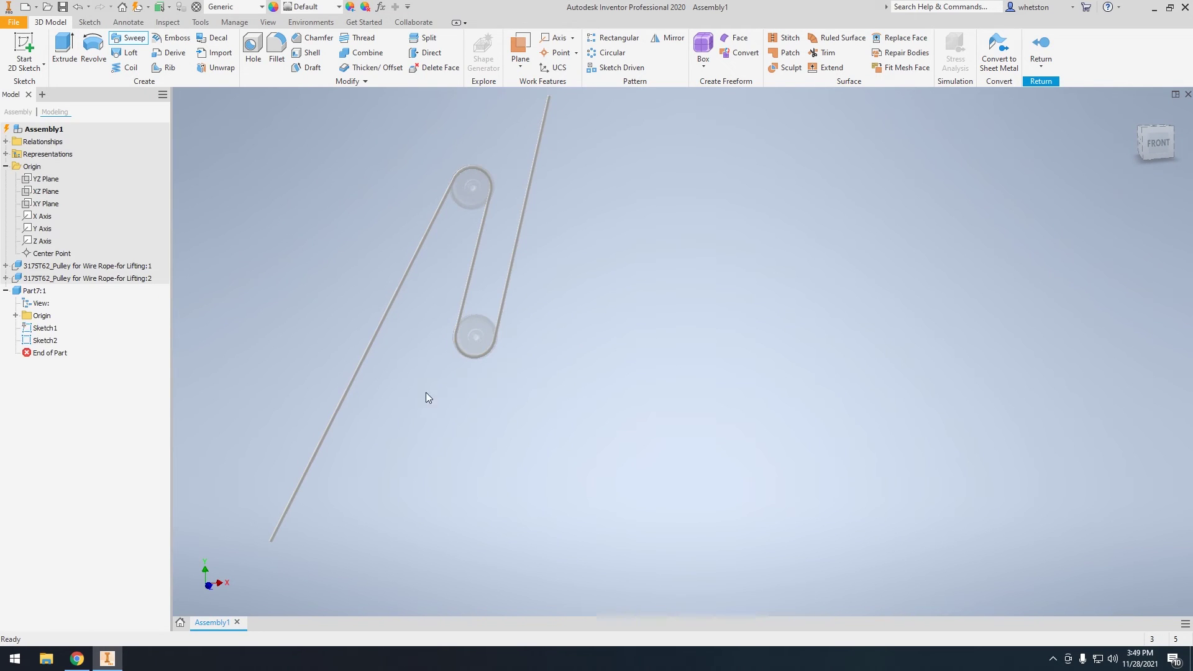
Examine how the swept rope sits in the upper pulley's groove, and return from part editing to the assembly.
{"action": "middle_click_drag", "start_coordinate": [416, 308], "coordinate": [507, 214], "text": "shift"}
{"action": "scroll", "coordinate": [509, 195], "scroll_direction": "up", "scroll_amount": 7}
{"action": "middle_click_drag", "start_coordinate": [535, 261], "coordinate": [702, 273], "text": "shift"}
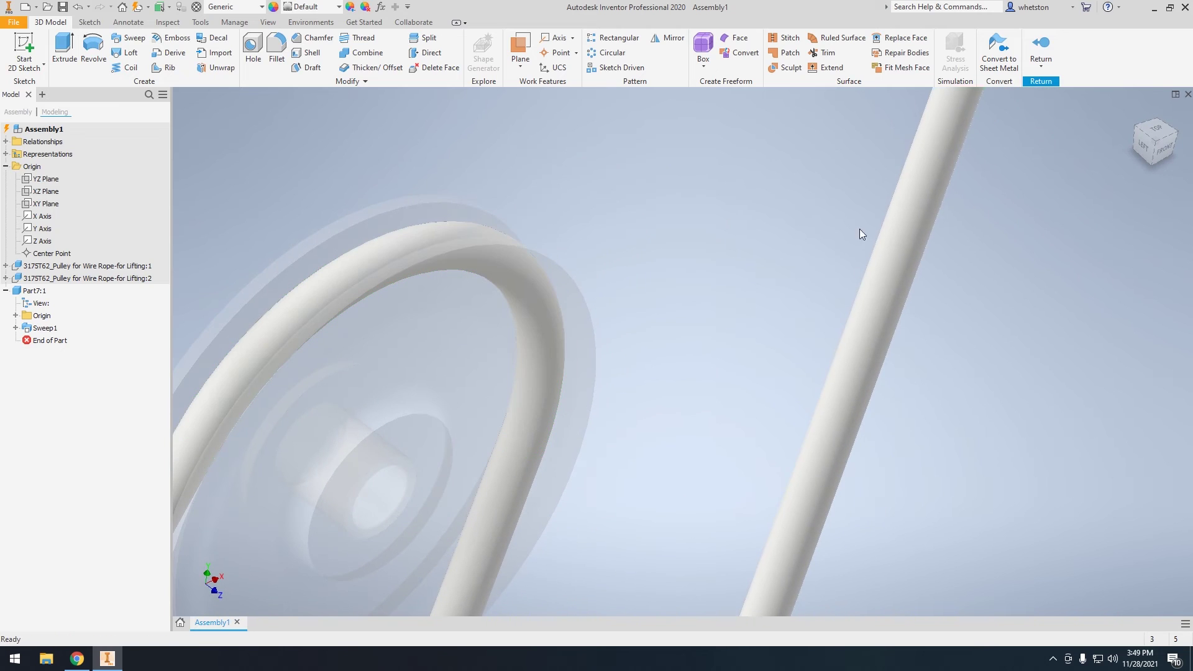
{"action": "left_click", "coordinate": [1145, 151]}
{"action": "left_click", "coordinate": [1143, 149]}
{"action": "middle_click_drag", "start_coordinate": [504, 257], "coordinate": [551, 324], "text": "shift"}
{"action": "scroll", "coordinate": [607, 229], "scroll_direction": "up", "scroll_amount": 4}
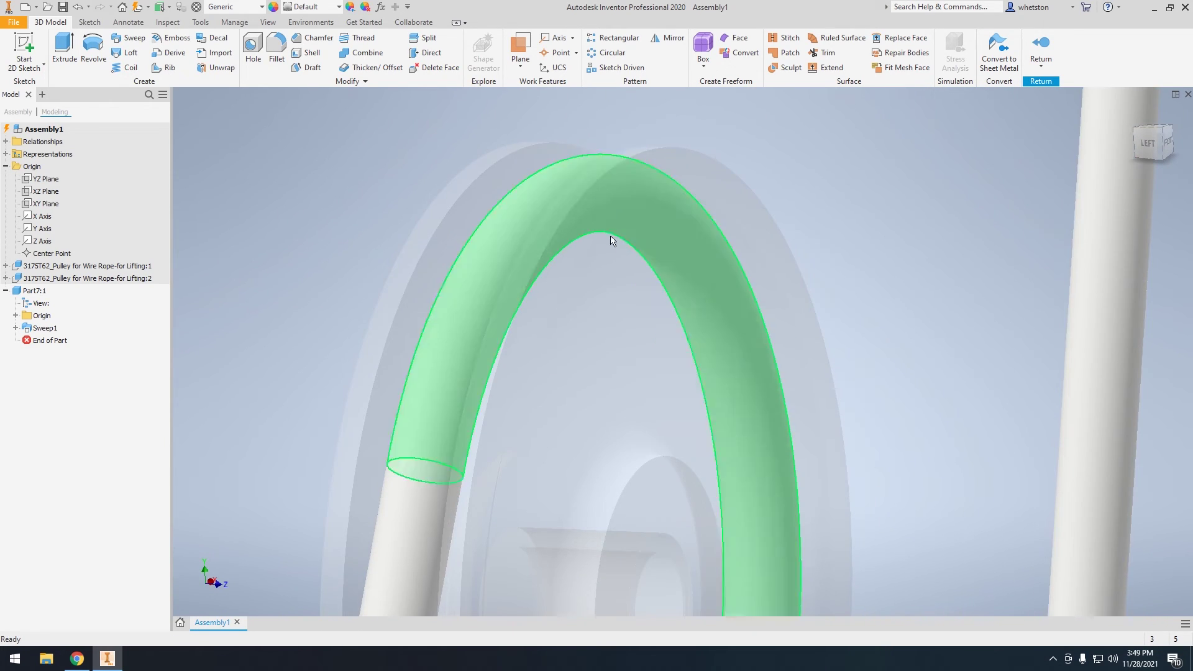
{"action": "left_click", "coordinate": [1041, 50]}
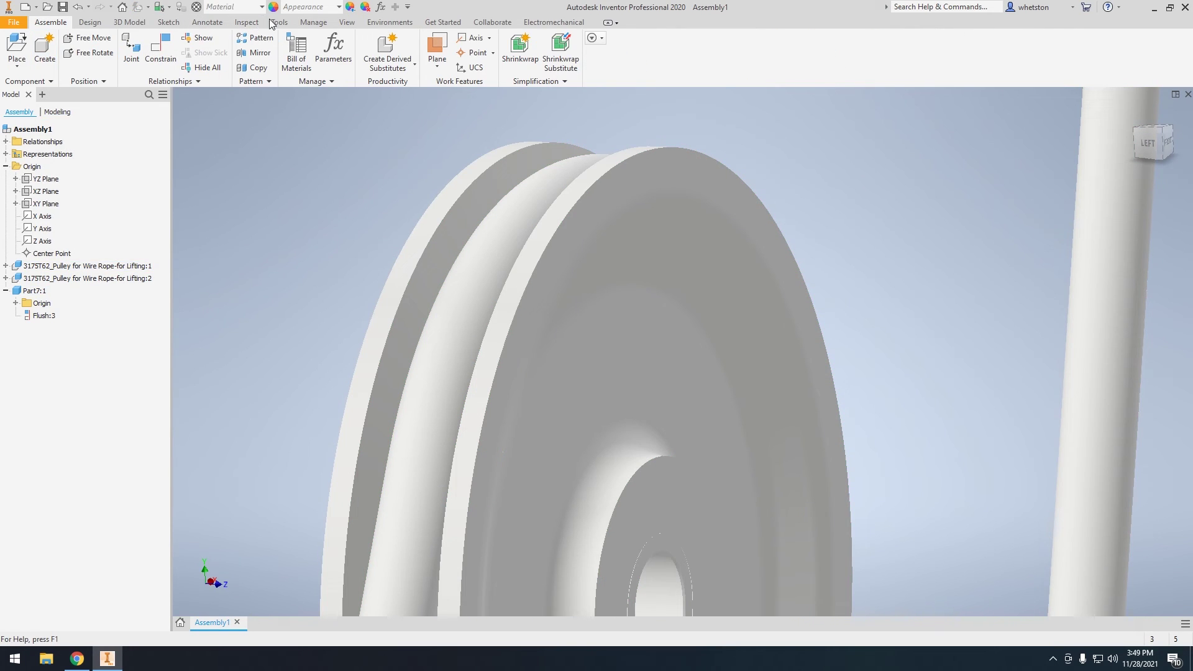
Preview a half section through the upper pulley and shift the cutting plane to check the rope's fit in the groove.
{"action": "left_click", "coordinate": [347, 22]}
{"action": "left_click", "coordinate": [203, 53]}
{"action": "left_click", "coordinate": [178, 148]}
{"action": "left_click", "coordinate": [468, 443]}
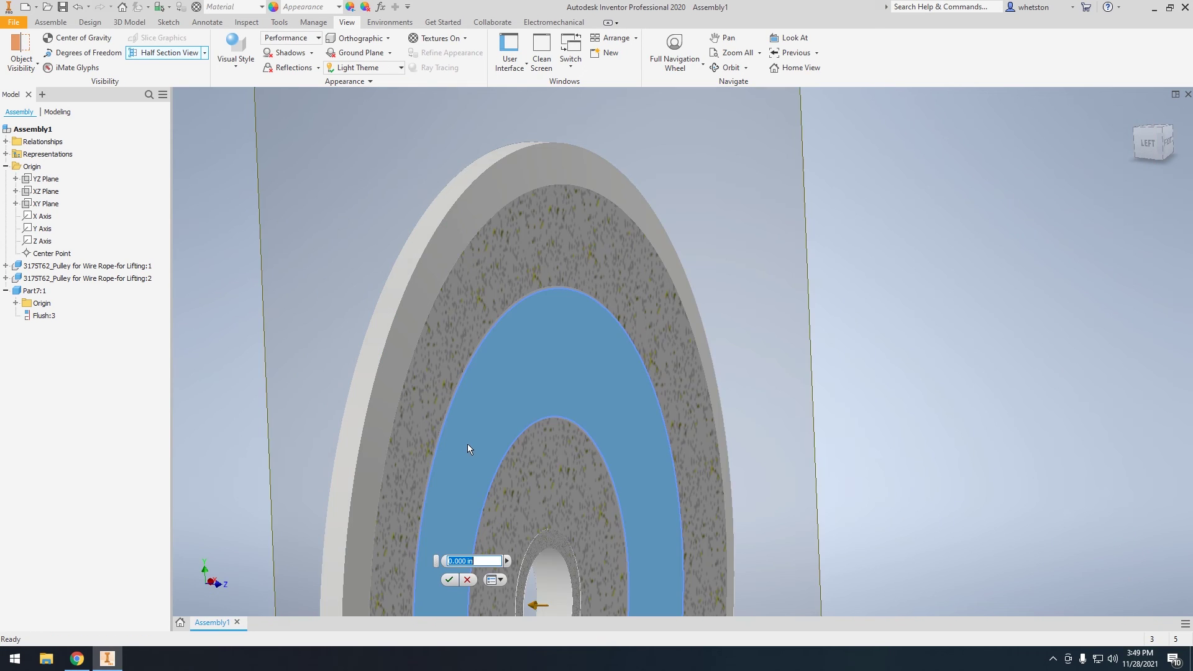
{"action": "scroll", "coordinate": [467, 443], "scroll_direction": "up", "scroll_amount": 5}
{"action": "middle_click_drag", "start_coordinate": [522, 419], "coordinate": [491, 419], "text": "shift"}
{"action": "left_click_drag", "start_coordinate": [557, 528], "coordinate": [569, 532]}
{"action": "left_click", "coordinate": [649, 547]}
Examine the rope's full run around both pulleys in the assembly from several angles.
{"action": "scroll", "coordinate": [613, 452], "scroll_direction": "down", "scroll_amount": 6}
{"action": "middle_click_drag", "start_coordinate": [621, 505], "coordinate": [579, 541], "text": "shift"}
{"action": "middle_click_drag", "start_coordinate": [579, 542], "coordinate": [554, 305]}
{"action": "middle_click_drag", "start_coordinate": [590, 373], "coordinate": [554, 384], "text": "shift"}
{"action": "middle_click_drag", "start_coordinate": [559, 298], "coordinate": [457, 277], "text": "shift"}
{"action": "middle_click_drag", "start_coordinate": [310, 344], "coordinate": [687, 372], "text": "shift"}
{"action": "middle_click_drag", "start_coordinate": [661, 328], "coordinate": [464, 348], "text": "shift"}
{"action": "left_click", "coordinate": [483, 388]}
{"action": "left_click", "coordinate": [530, 336]}
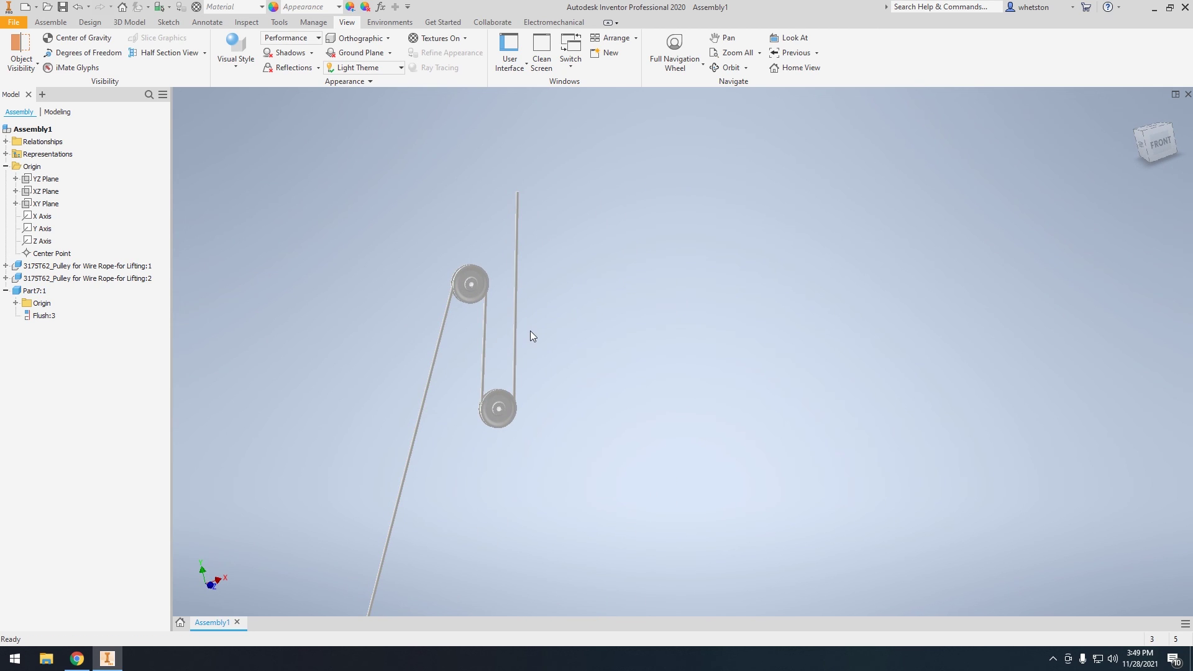